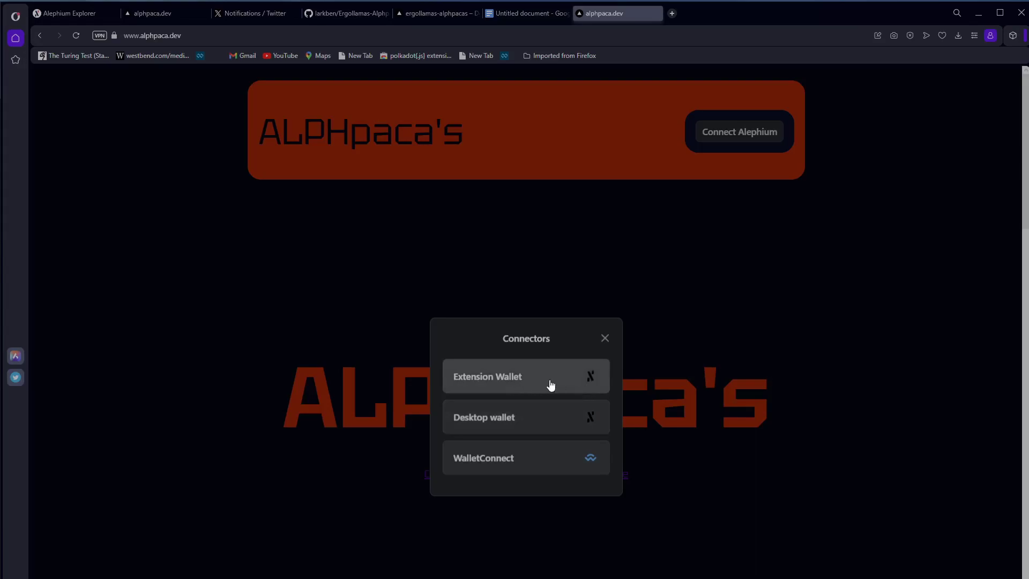
Step: Unlock the extension wallet by entering the wallet password, and reject the site's connection request
left_click(551, 384)
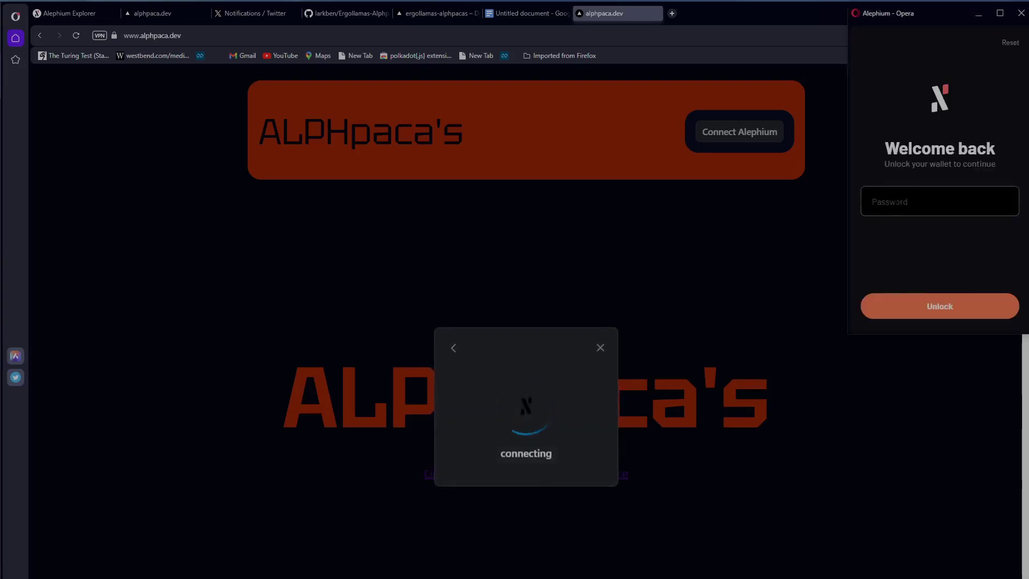
type("••••••••••")
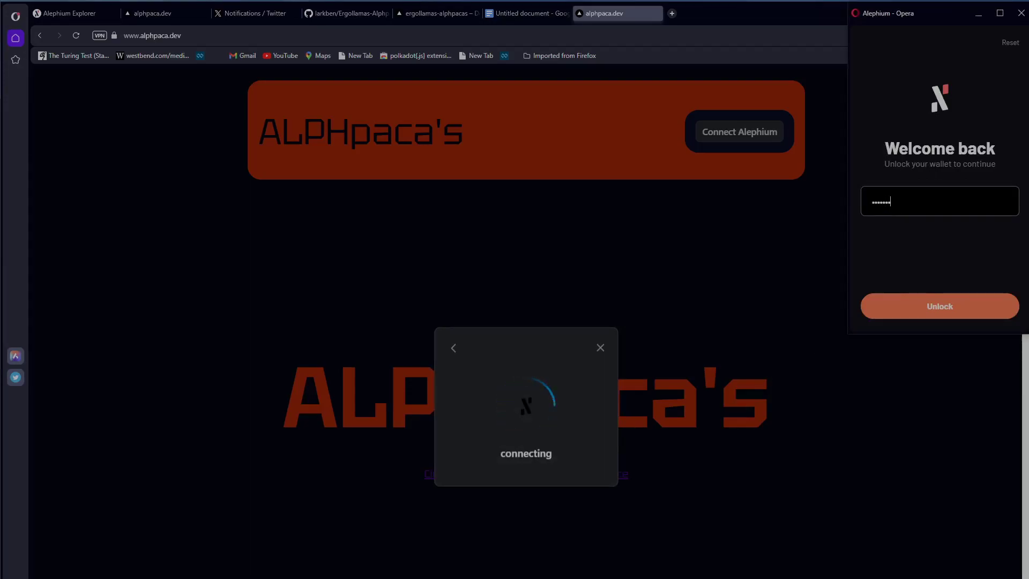
key("Return")
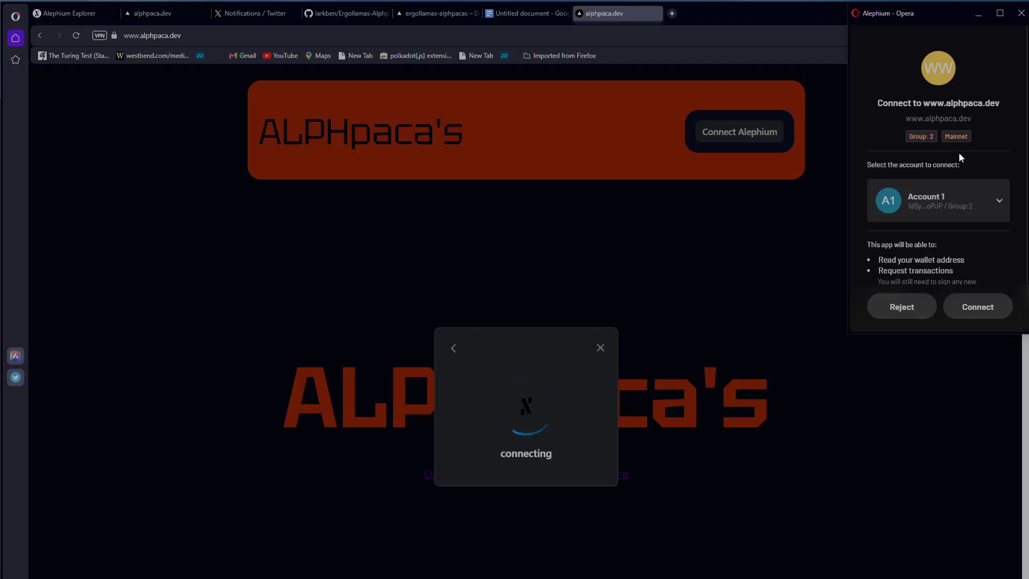
left_click(912, 314)
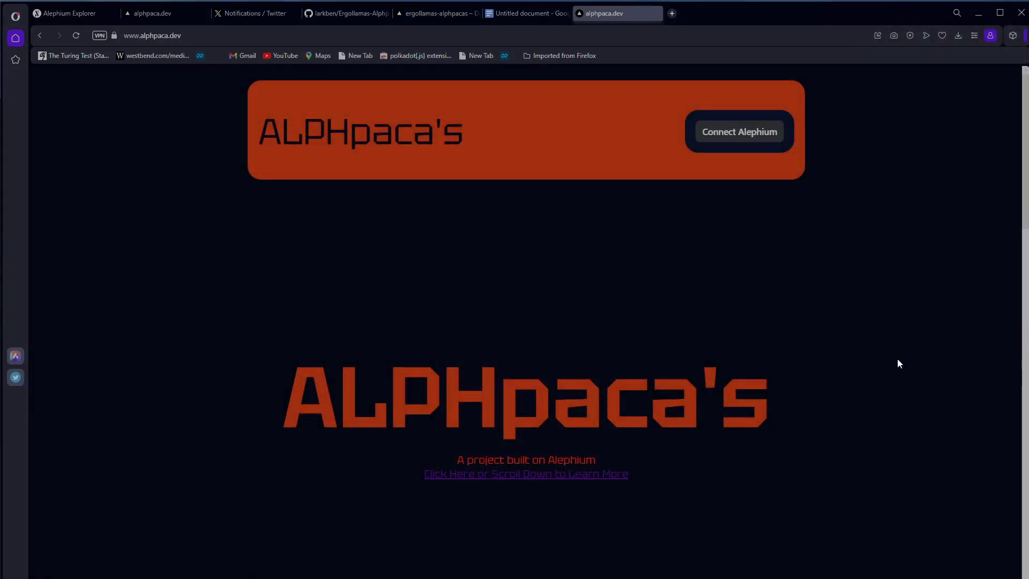
Step: Open the Alephium Extension Wallet and look through its list of Mainnet accounts
left_click(745, 138)
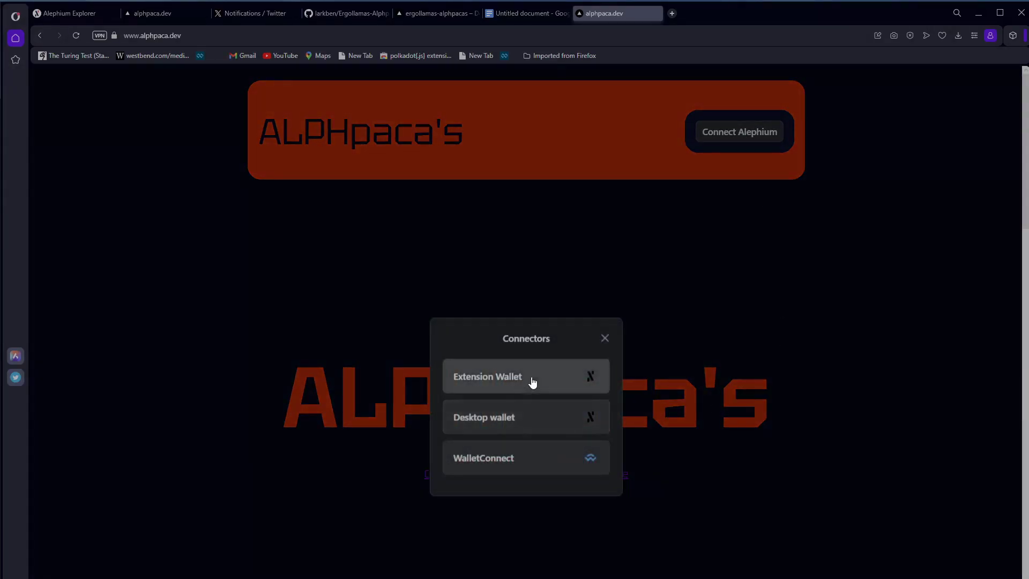
left_click(814, 283)
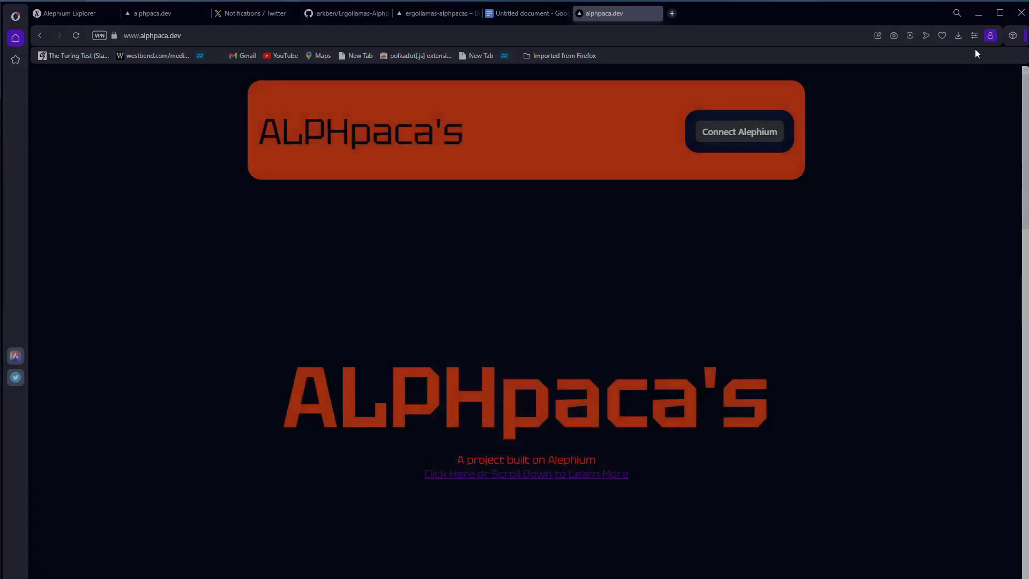
left_click(1014, 37)
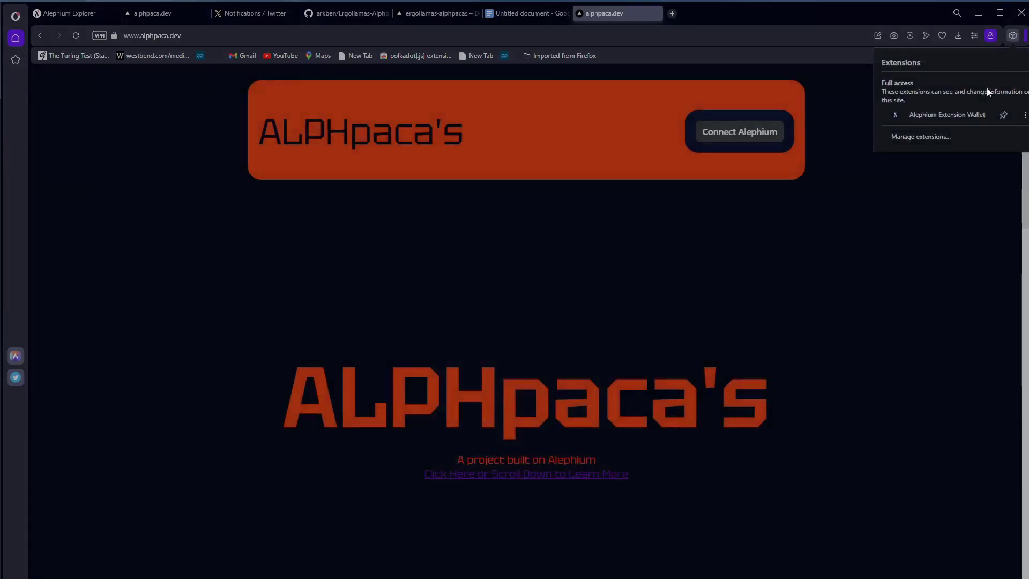
left_click(954, 117)
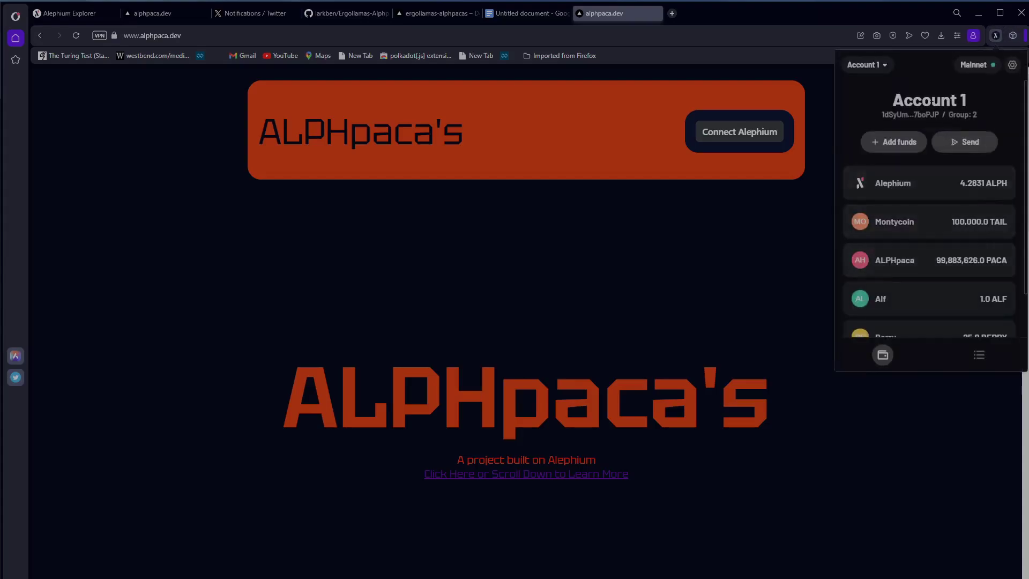
left_click(868, 65)
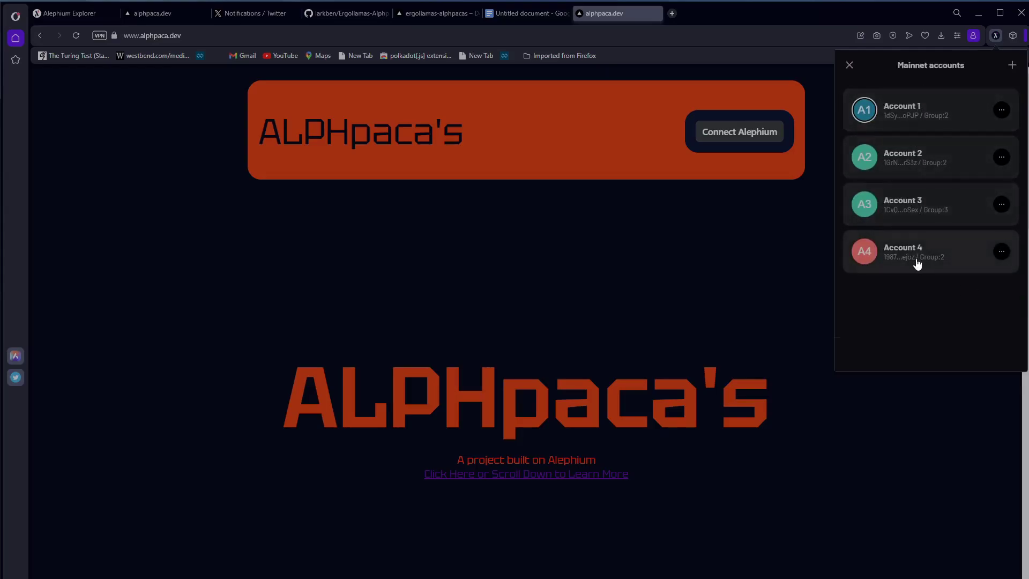
left_click(850, 65)
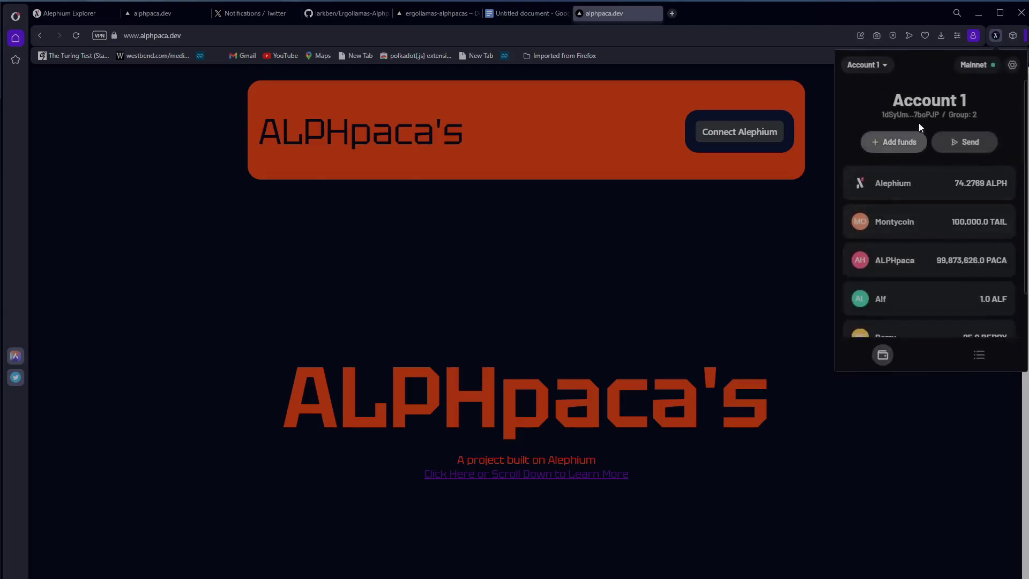
Step: Create a new Alephium account in Group 2 in the extension wallet
left_click(875, 65)
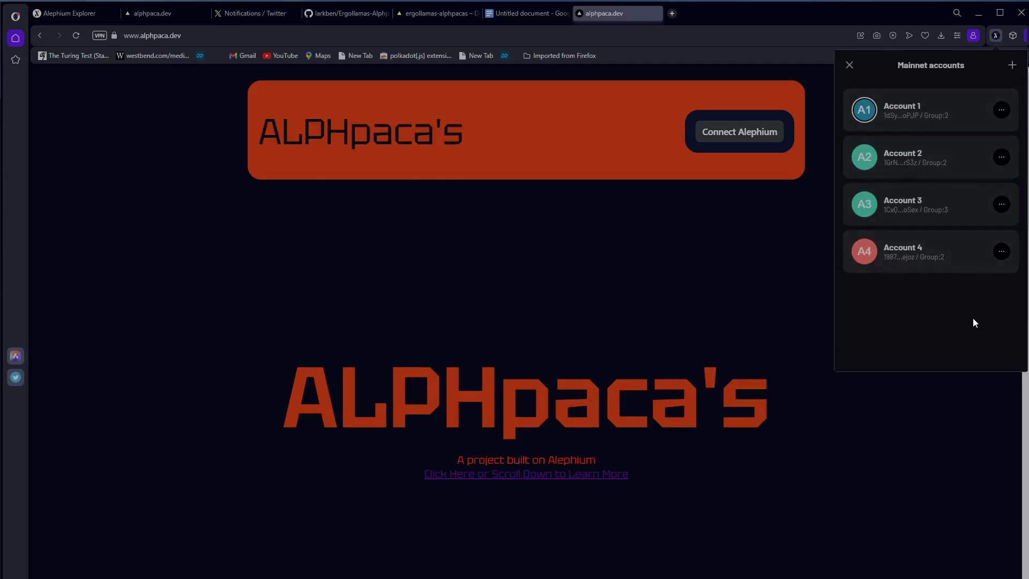
left_click(1010, 67)
left_click(883, 148)
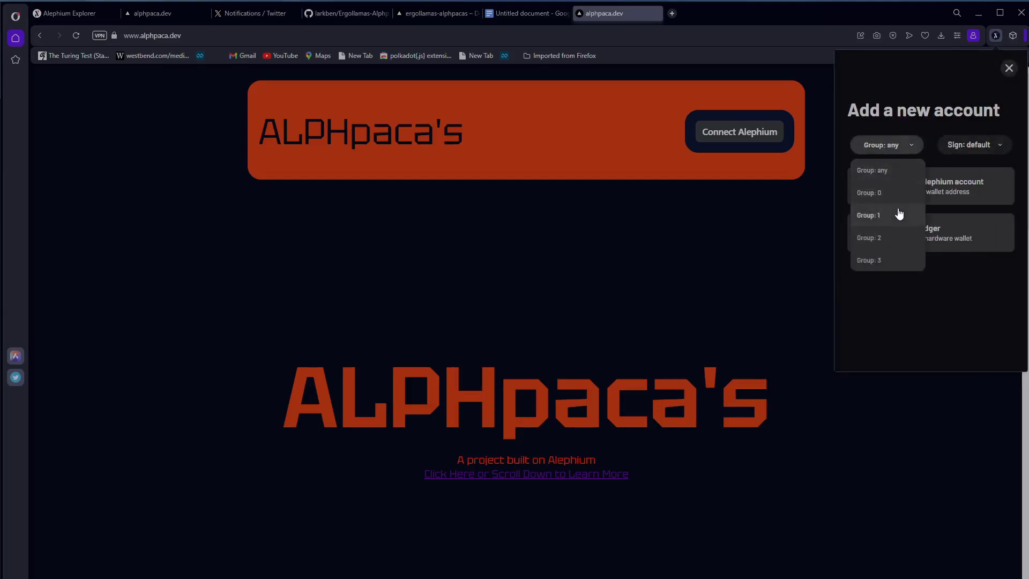
left_click(880, 240)
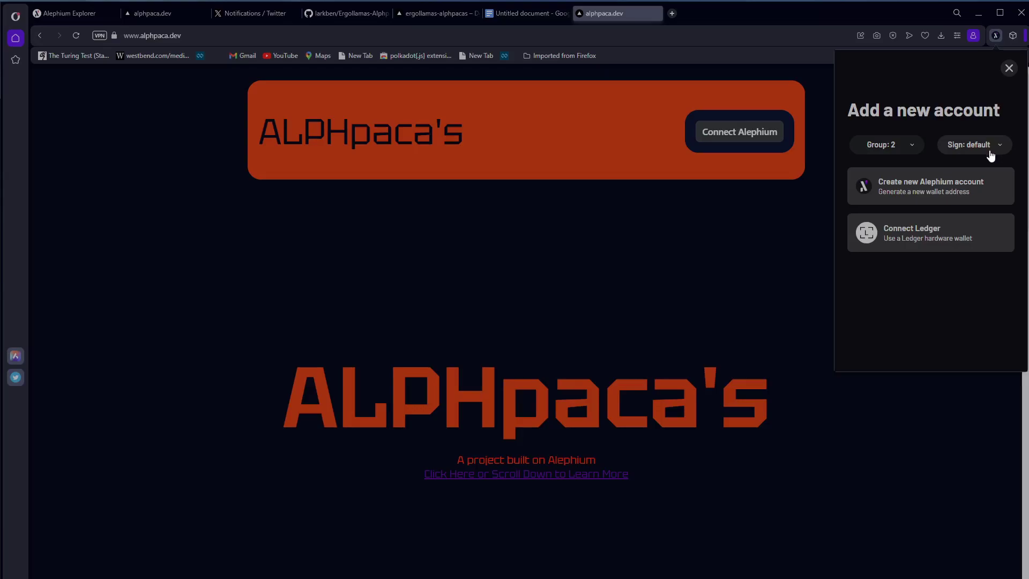
left_click(925, 196)
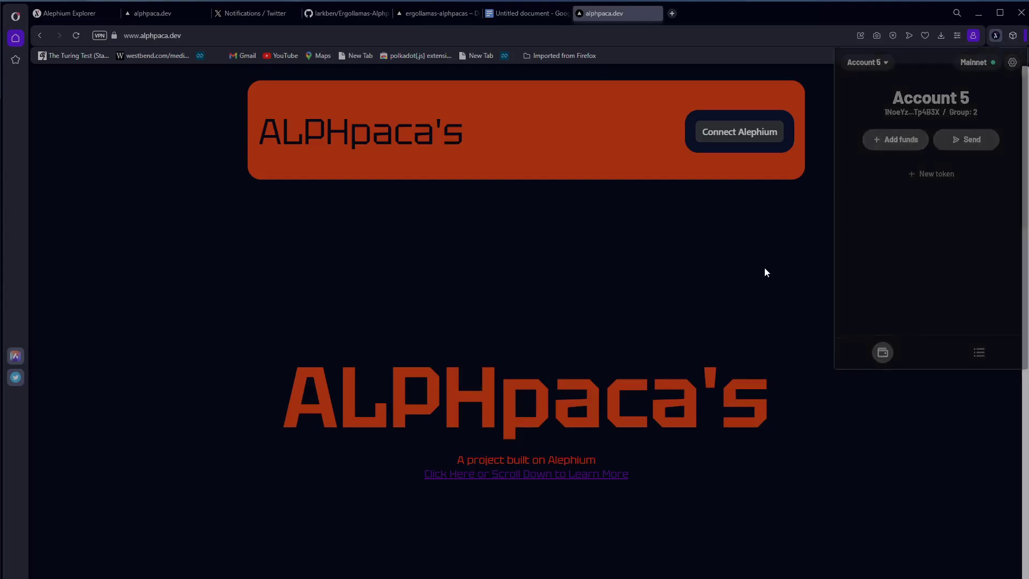
Step: Request a site connection through the extension wallet and review the accounts offered in the connection request
left_click(728, 129)
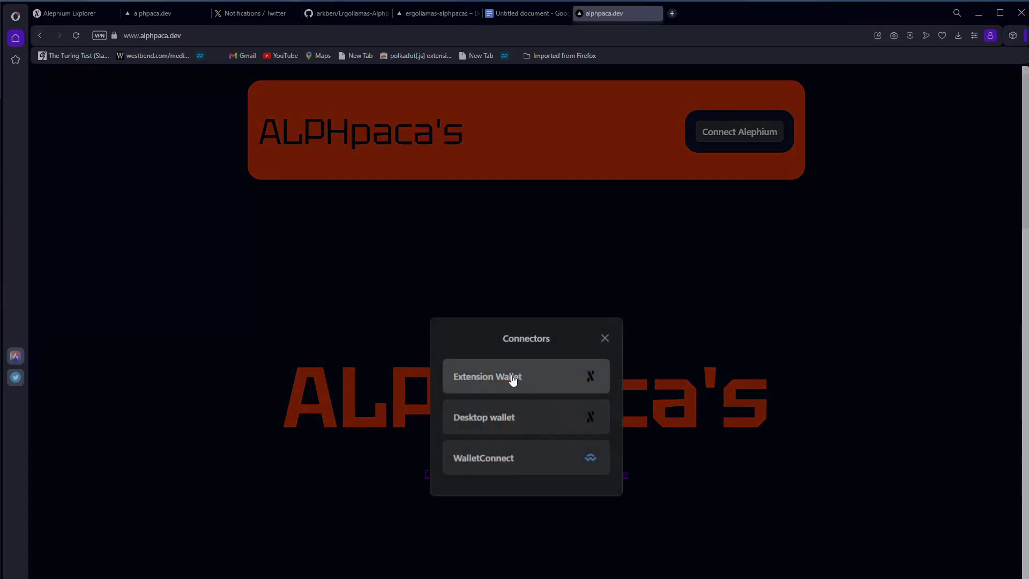
left_click(512, 379)
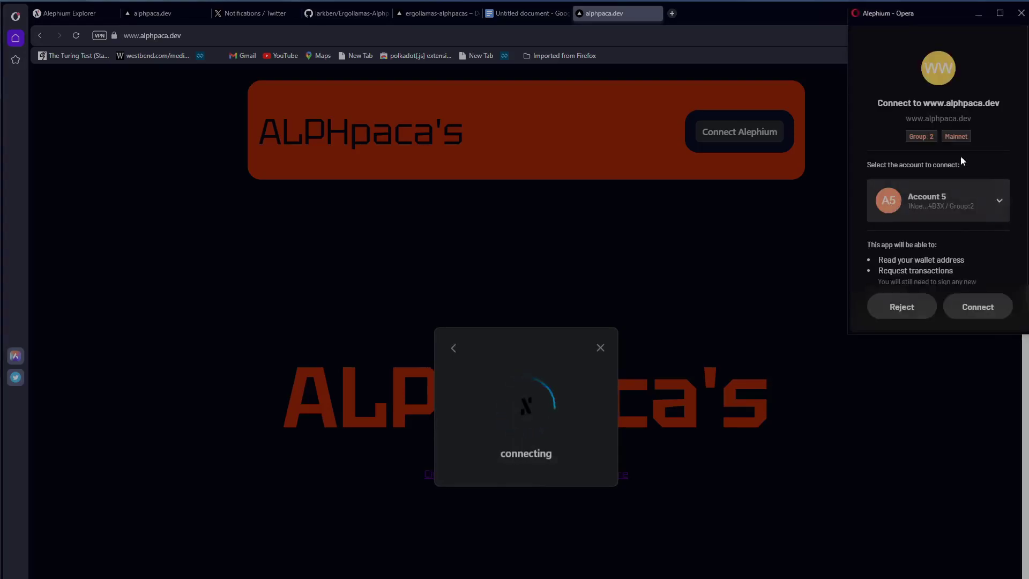
left_click(1000, 199)
scroll(945, 289, "up", 2)
scroll(930, 290, "down", 2)
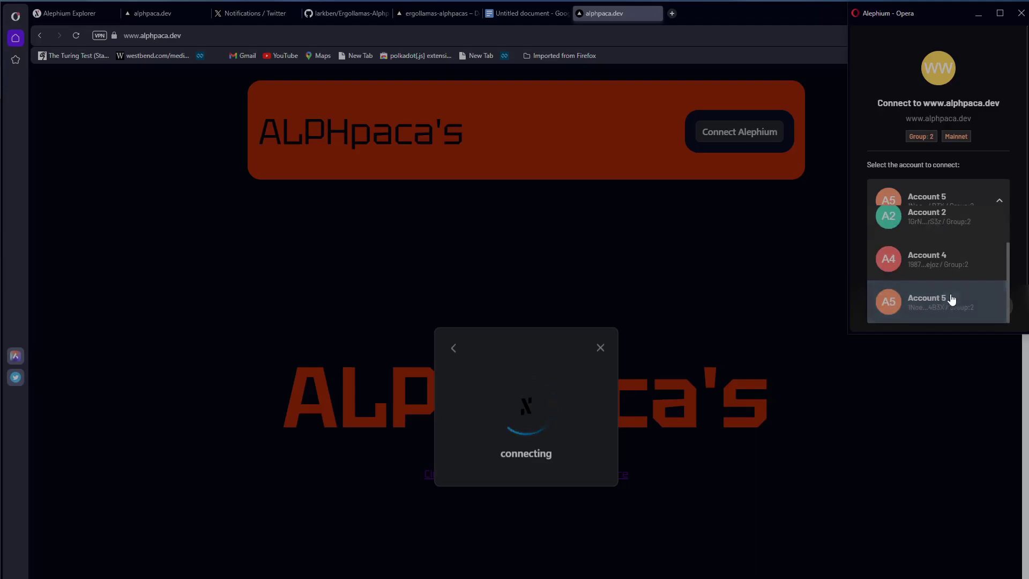
scroll(922, 300, "up", 2)
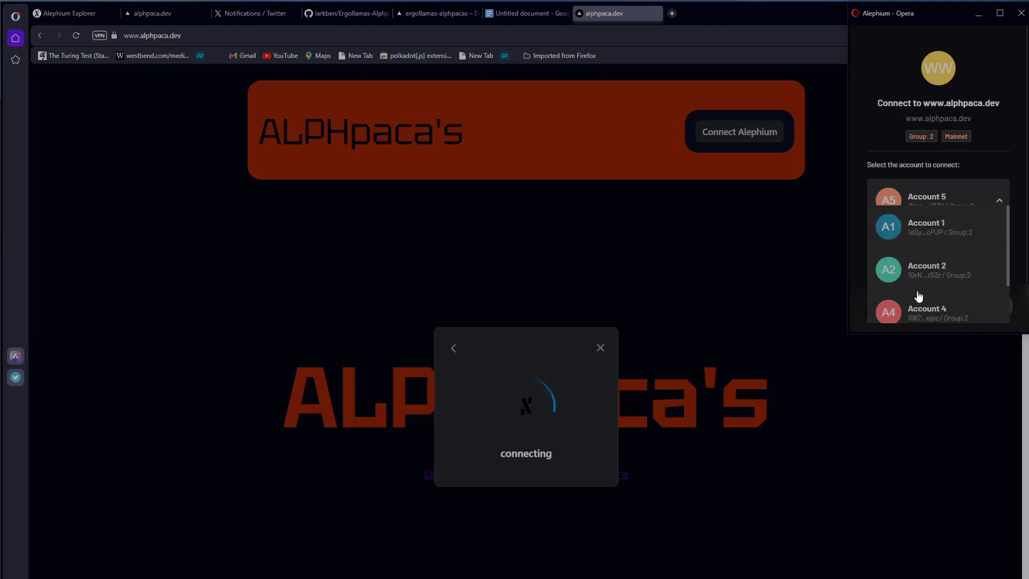
left_click(998, 144)
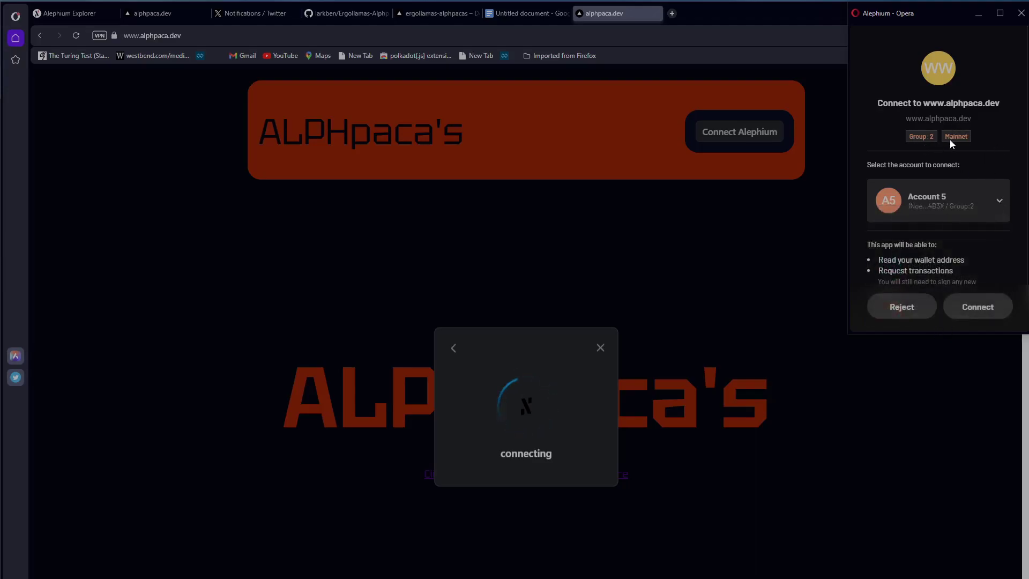
scroll(935, 246, "down", 1)
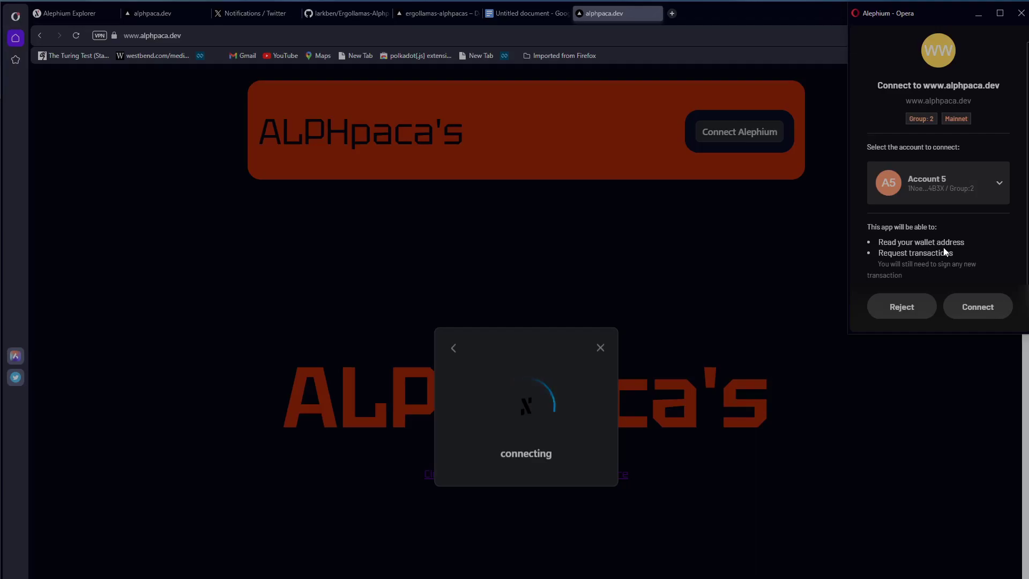
left_click(943, 183)
scroll(898, 315, "down", 2)
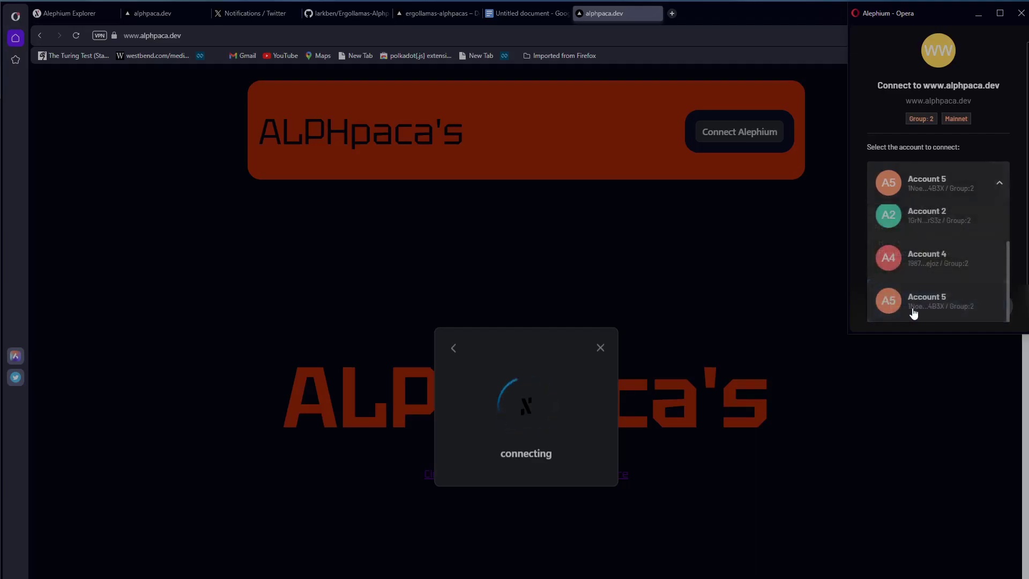
left_click(911, 309)
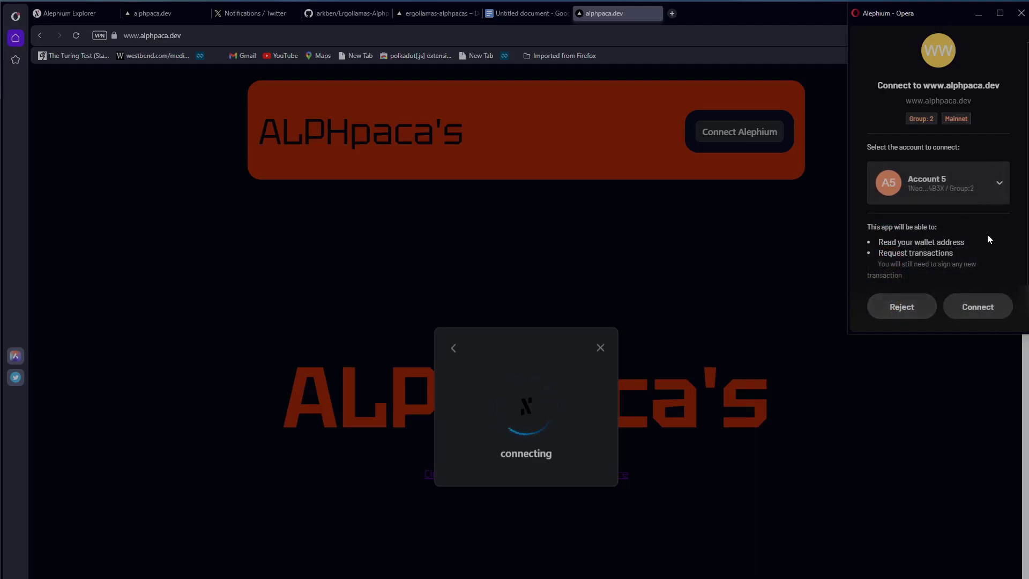
left_click(968, 192)
scroll(960, 252, "up", 2)
left_click(942, 228)
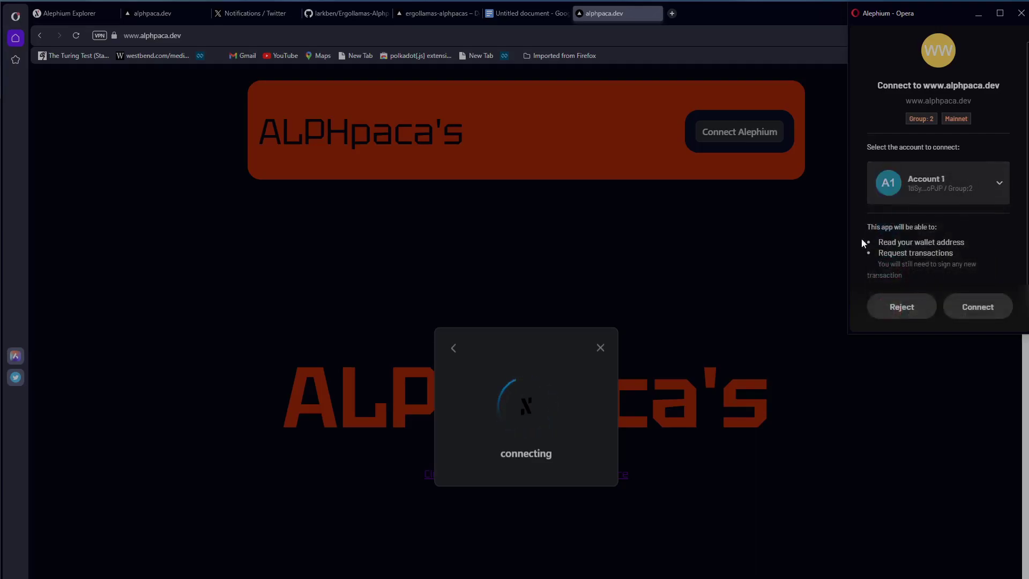
left_click(978, 308)
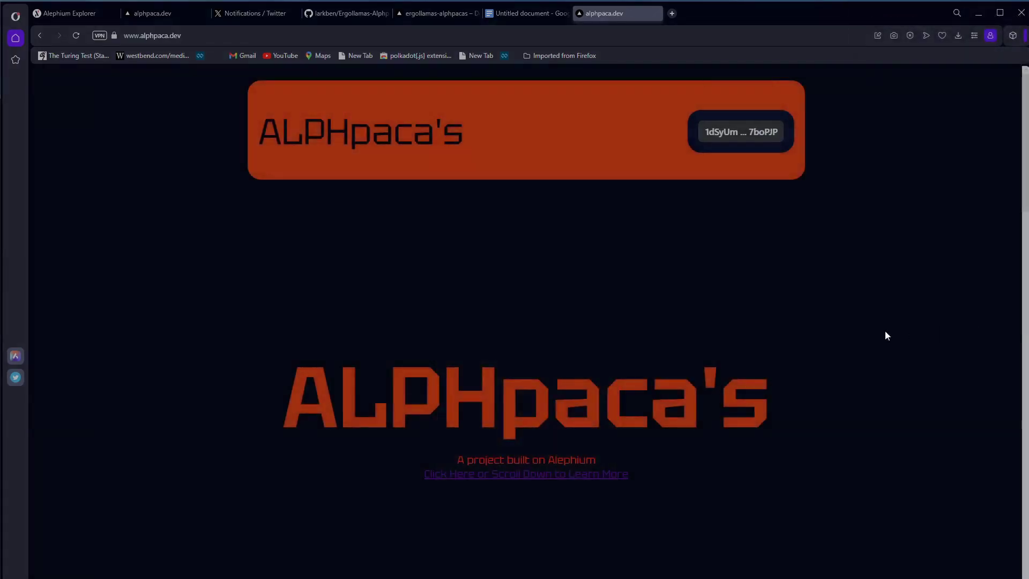
Step: Submit a donation of 1,000 PACA in the $PACA Token Donate mainnet section
scroll(803, 331, "down", 5)
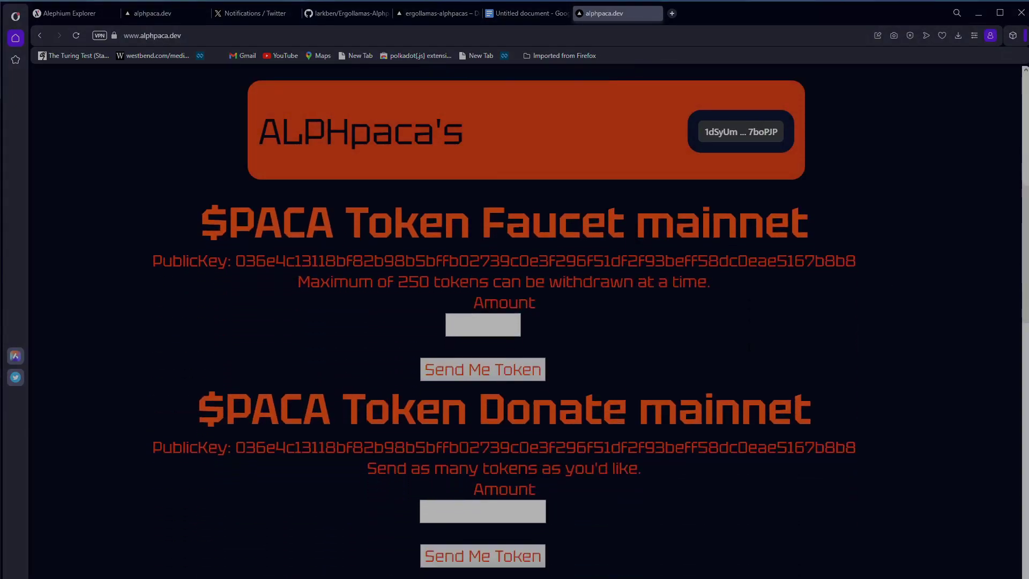
scroll(514, 321, "up", 1)
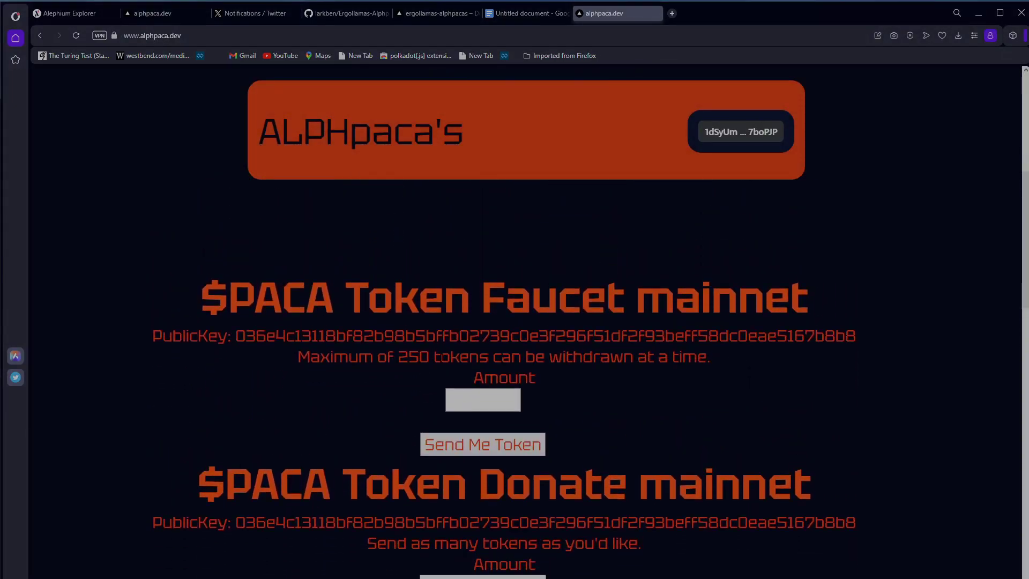
left_click(482, 576)
key("Return")
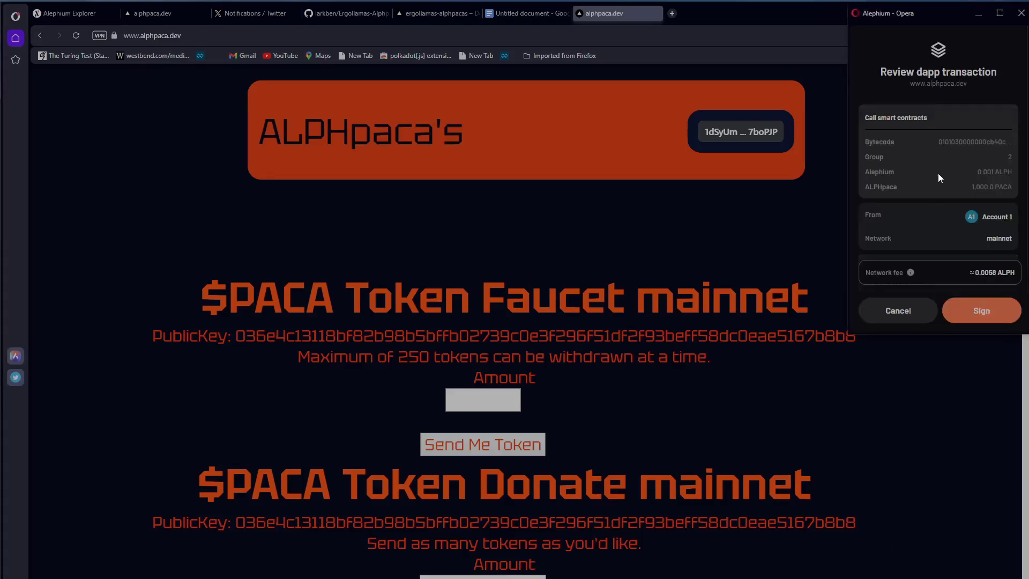
Step: Review the donation transaction's contract call, account, hash and network fee, and sign it
scroll(950, 165, "down", 2)
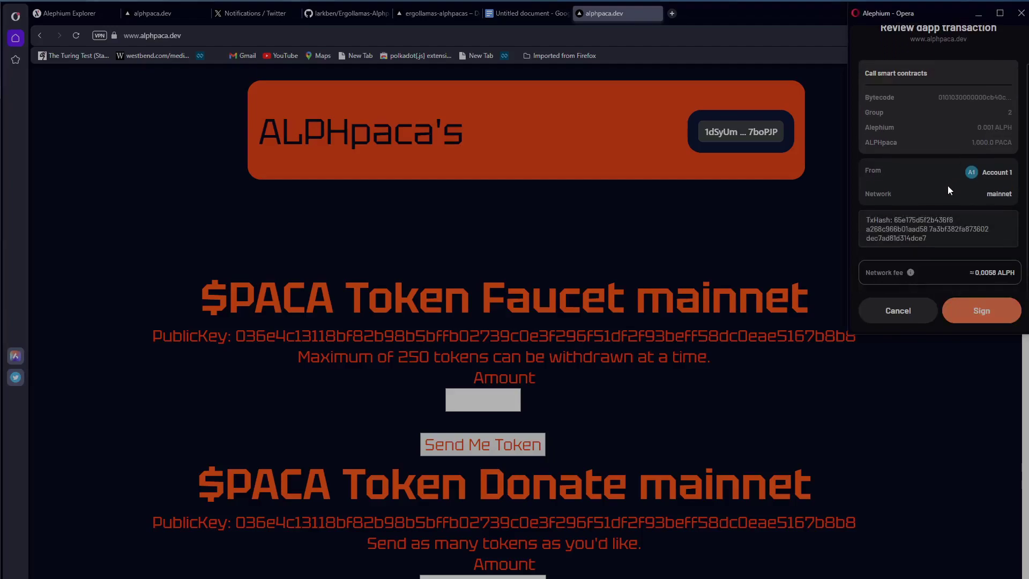
scroll(946, 191, "up", 2)
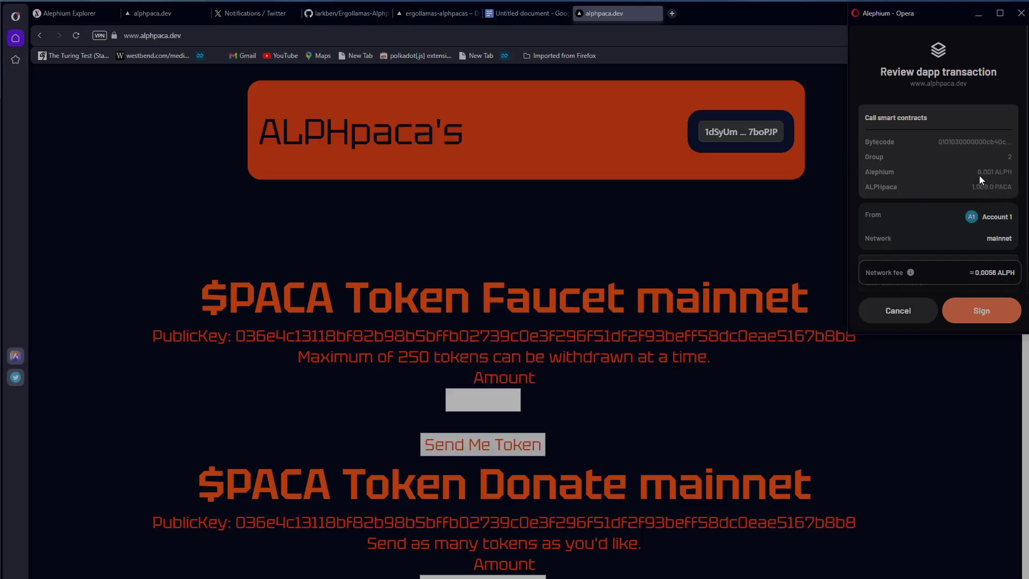
scroll(986, 236, "down", 1)
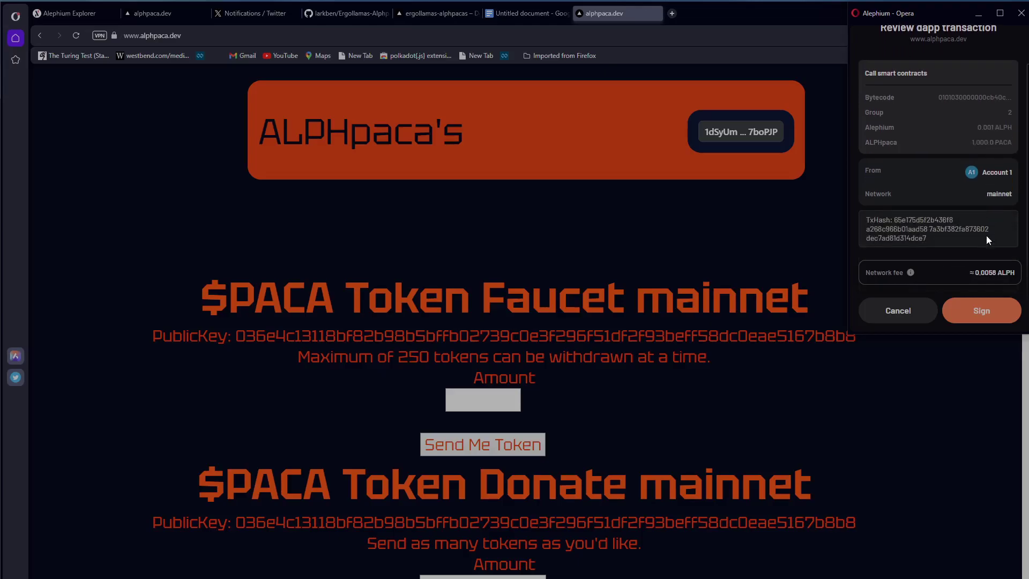
scroll(986, 236, "up", 1)
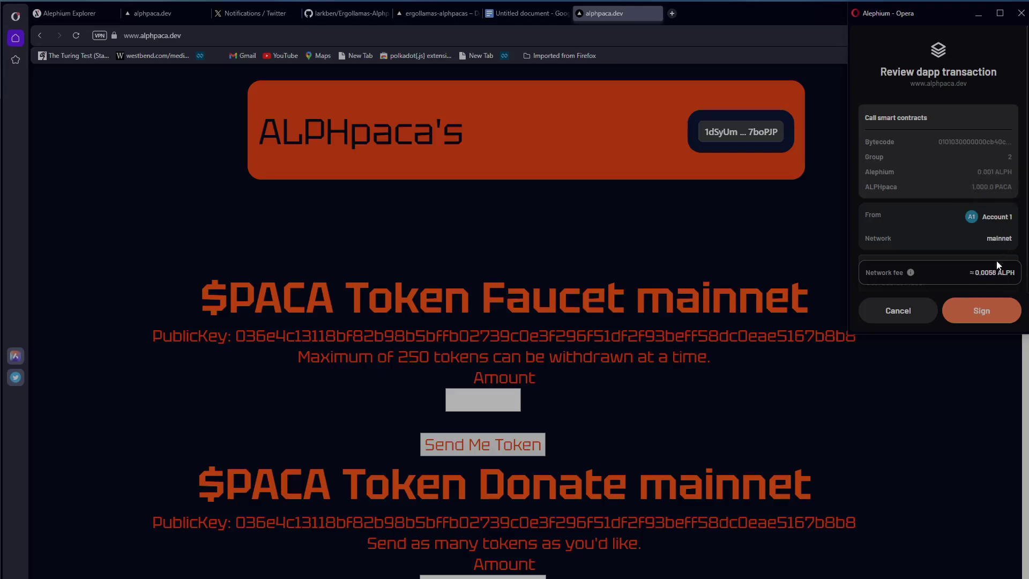
mouse_move(911, 273)
scroll(916, 216, "down", 2)
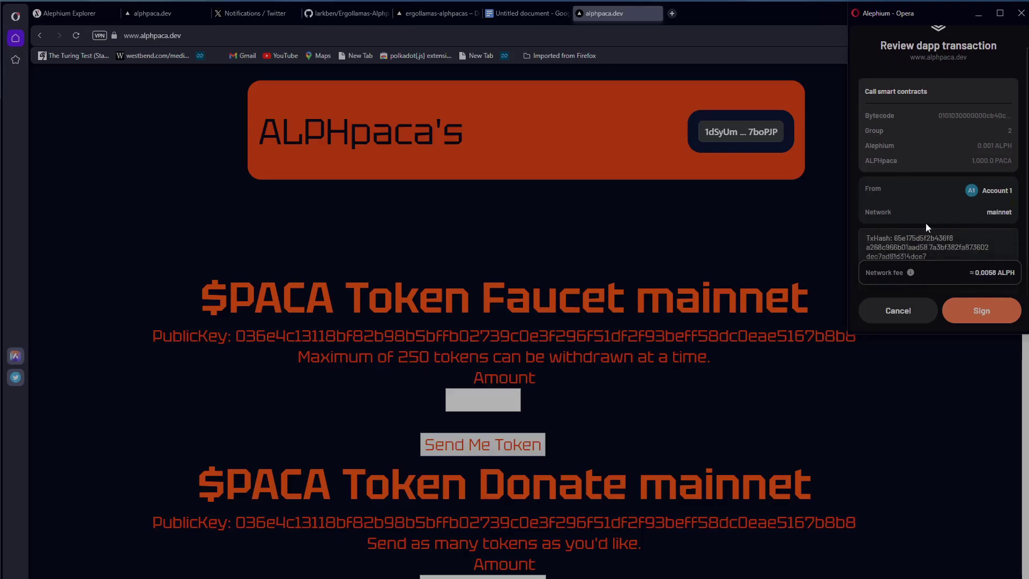
left_click(978, 311)
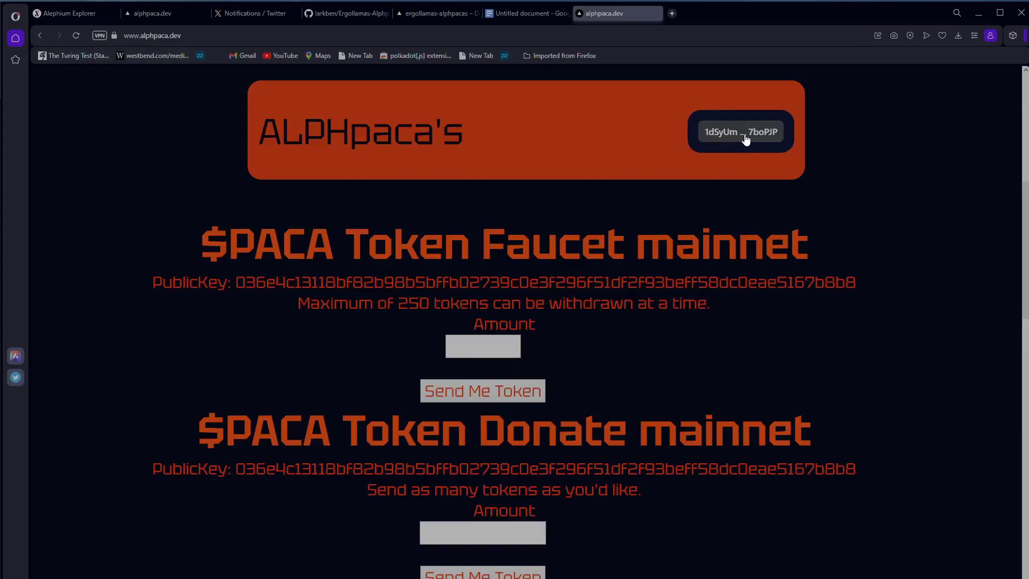
Step: Disconnect the wallet from the site and open the choice of wallet connectors again
left_click(714, 135)
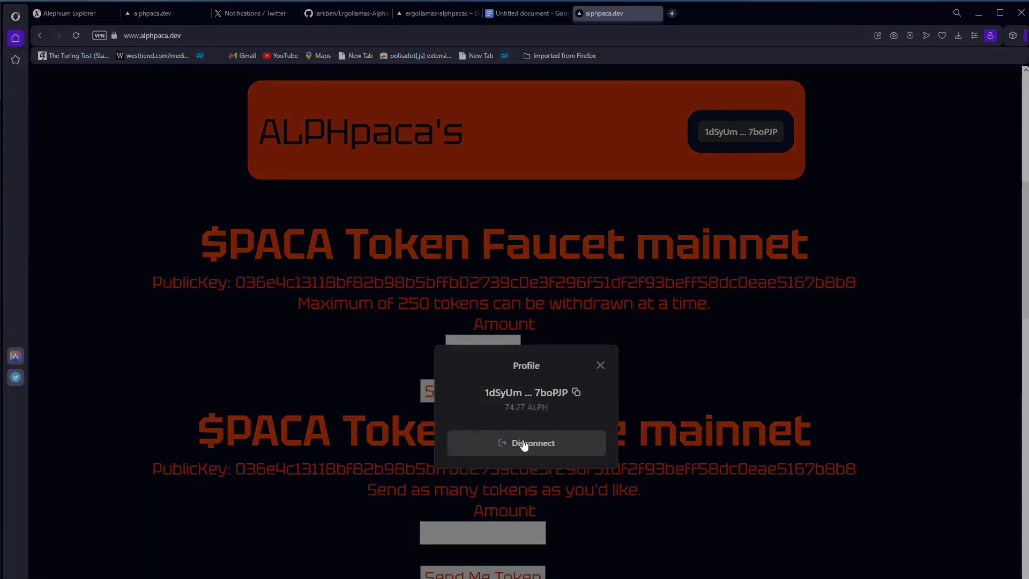
left_click(534, 443)
left_click(730, 132)
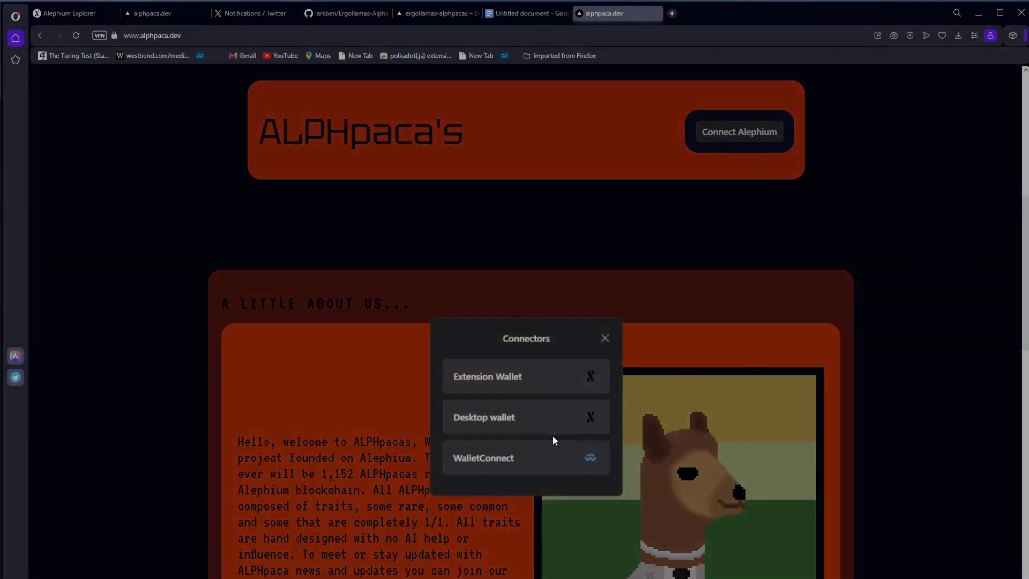
Step: Start a WalletConnect connection on the site, and unlock the Main wallet in the Alephium Wallet desktop app with its password
left_click(544, 459)
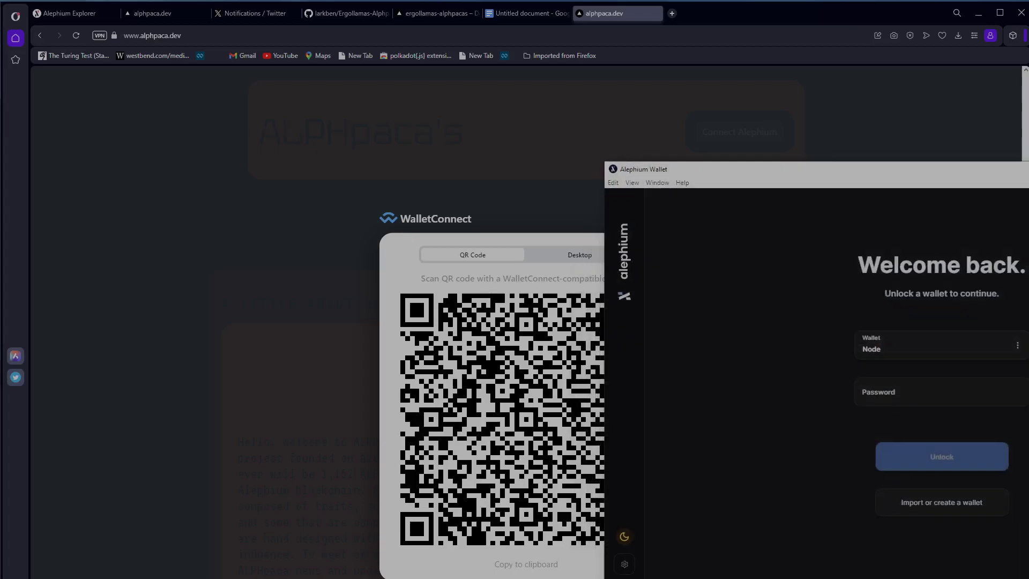
left_click_drag(854, 176, 490, 171)
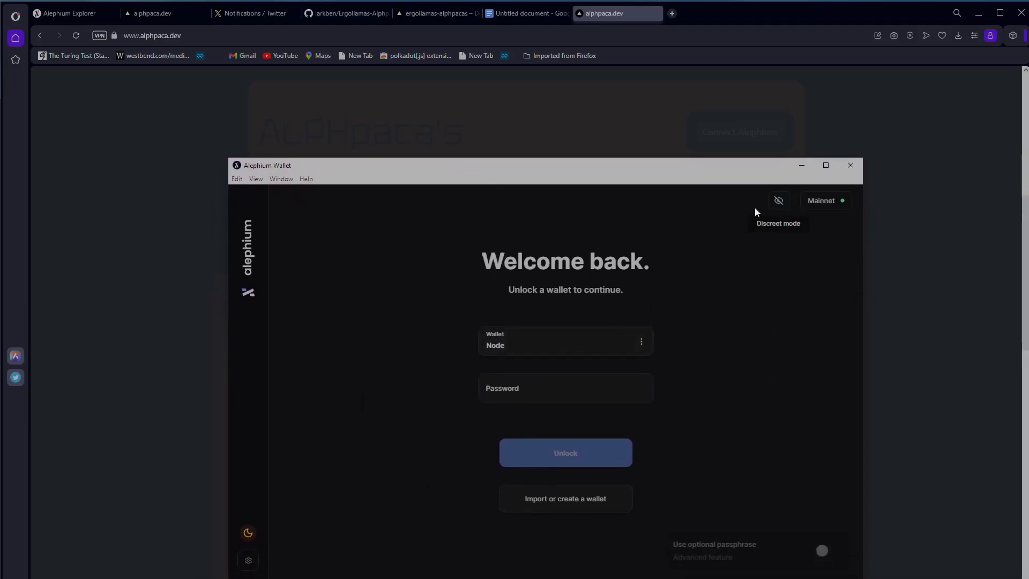
left_click(779, 201)
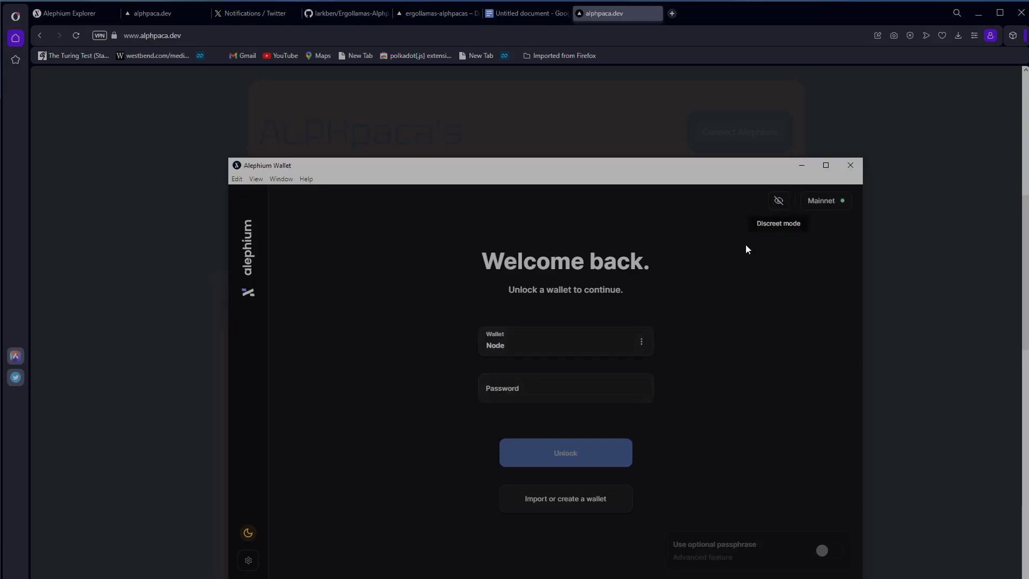
left_click(534, 345)
left_click(519, 376)
left_click(555, 390)
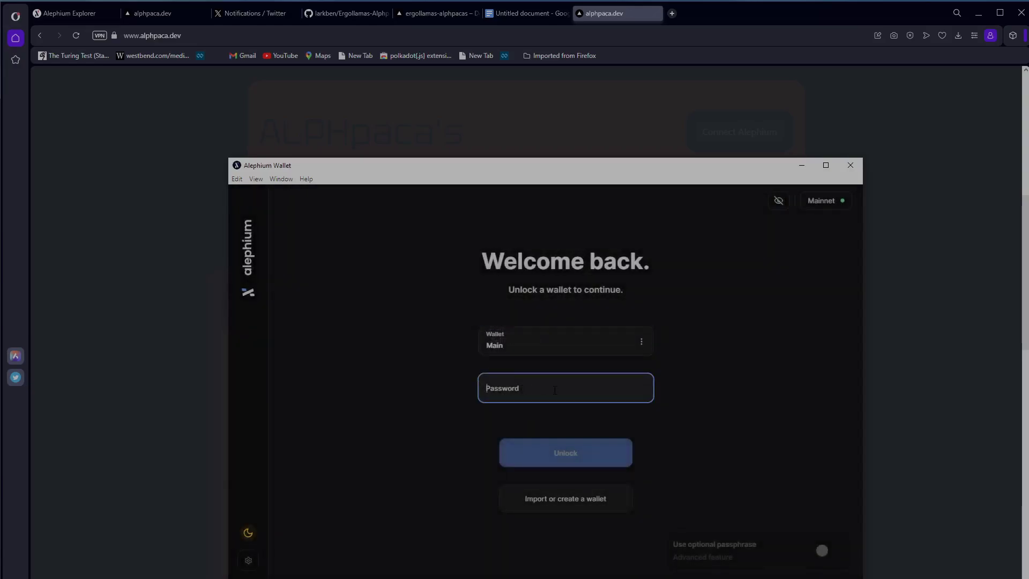
type("****")
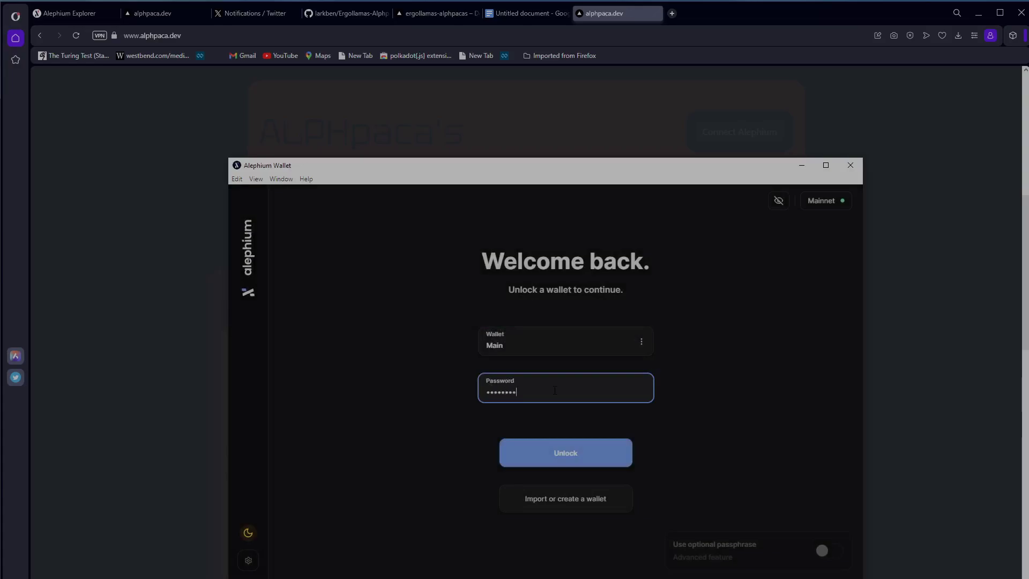
key("Return")
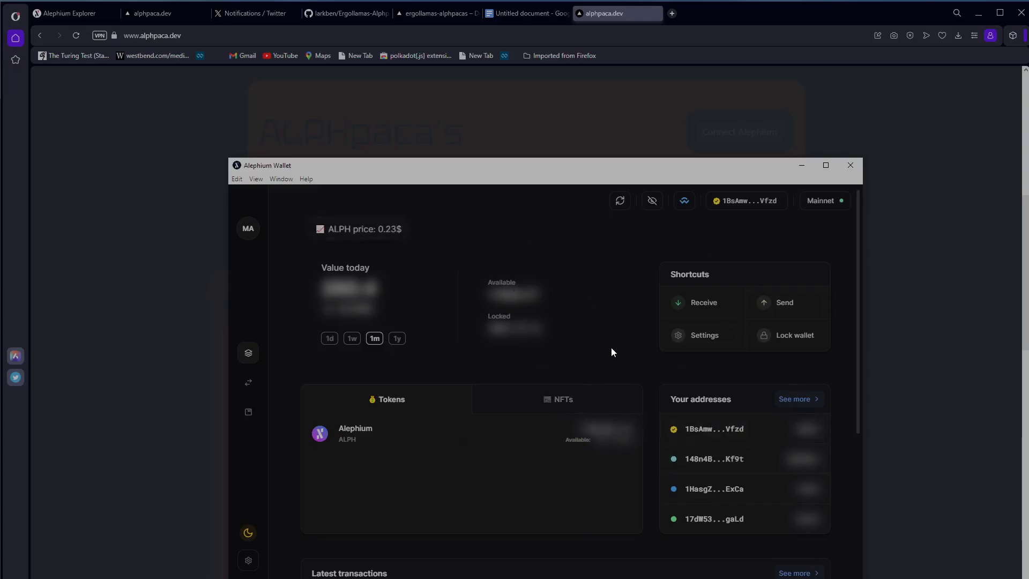
Step: Paste the copied WalletConnect URI into the wallet's dApp connection dialog and connect
left_click(683, 202)
left_click(570, 386)
right_click(570, 390)
left_click(579, 419)
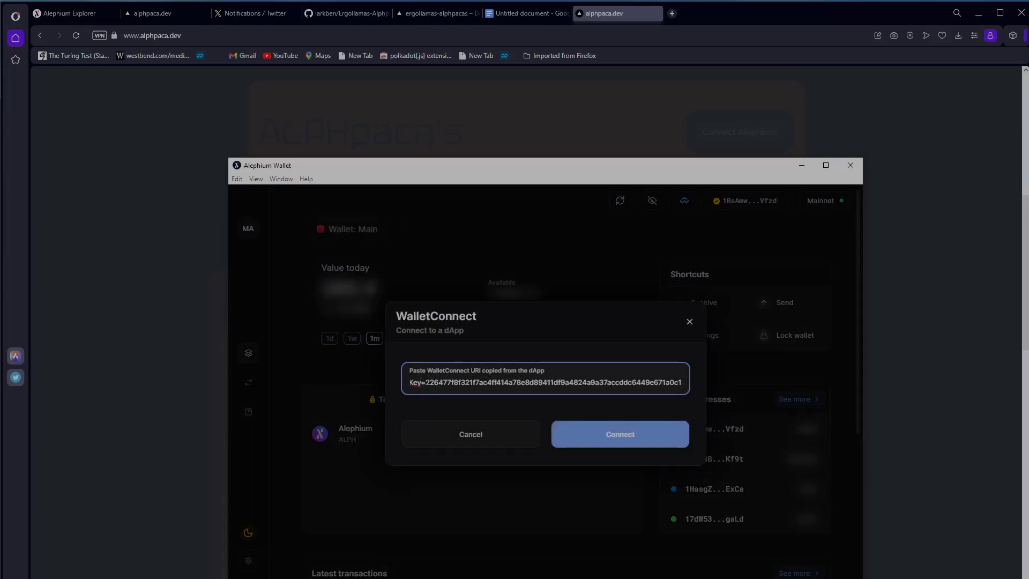
left_click(616, 435)
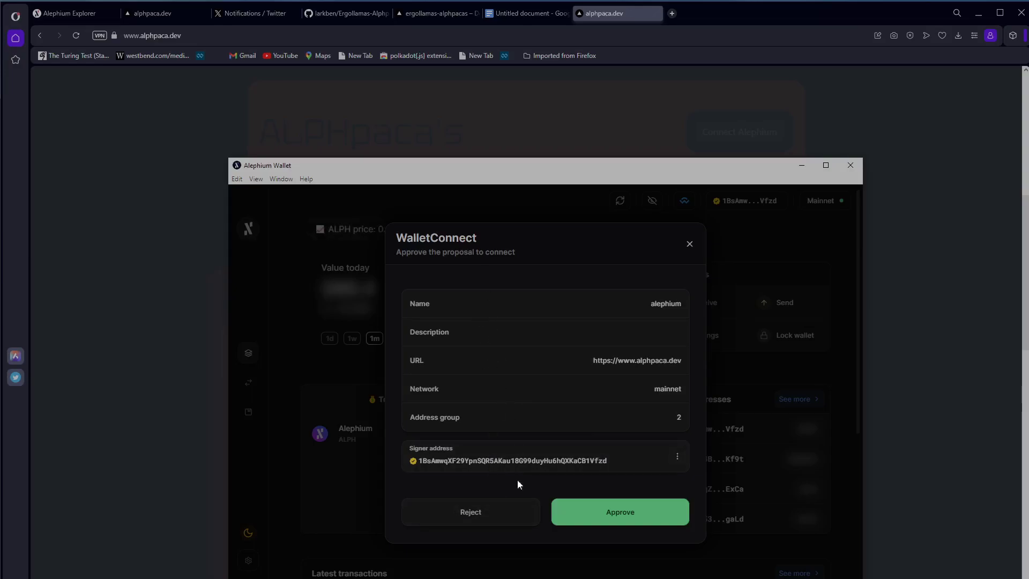
Step: Keep the default address as the signer for the alphpaca.dev mainnet connection proposal and approve it
left_click(575, 462)
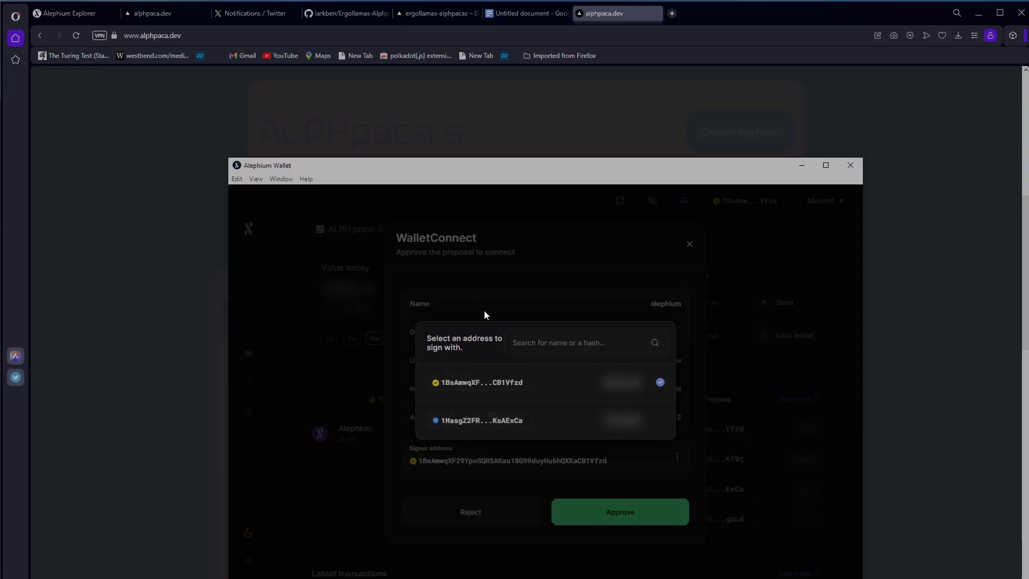
left_click(537, 389)
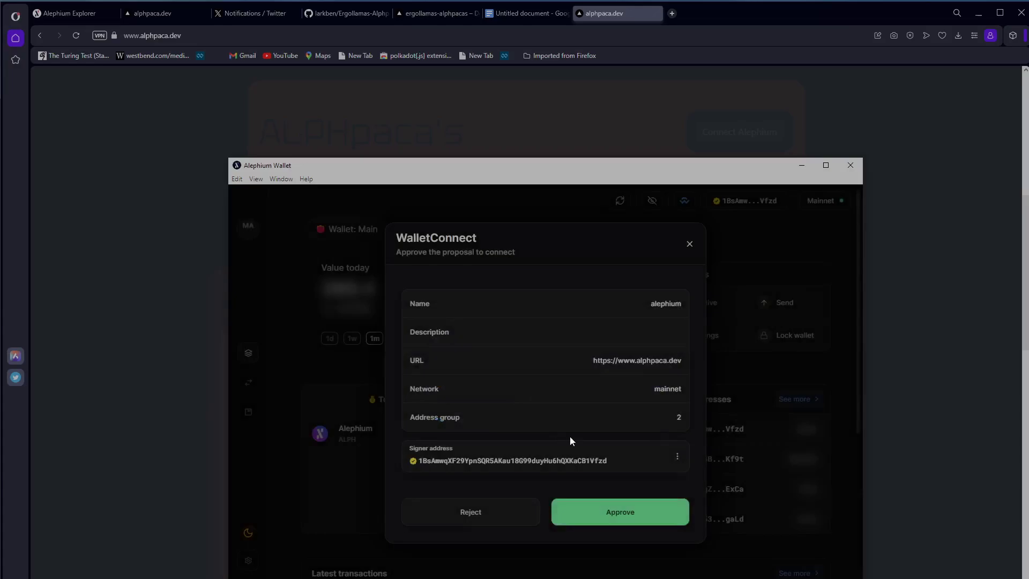
left_click(617, 527)
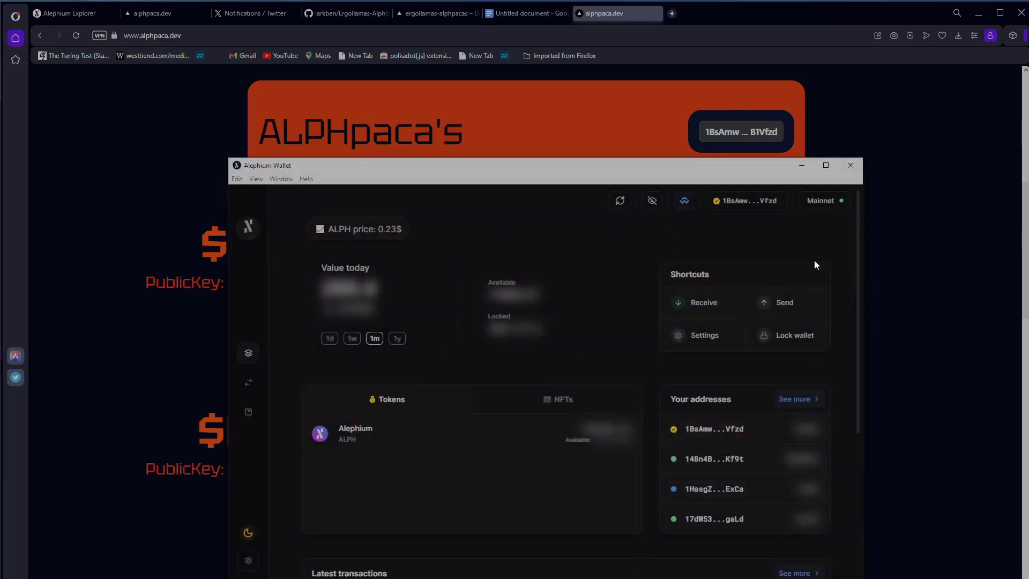
Step: Look over the wallet overview, the address list and the advanced operations available for addresses
scroll(737, 375, "down", 1)
scroll(737, 375, "down", 3)
scroll(733, 380, "up", 3)
left_click(248, 411)
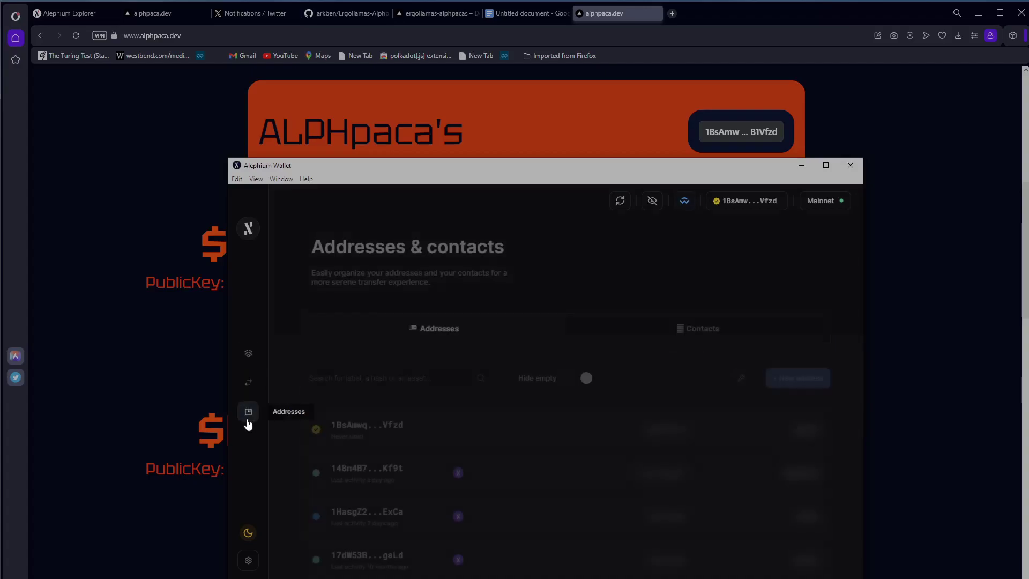
left_click(741, 378)
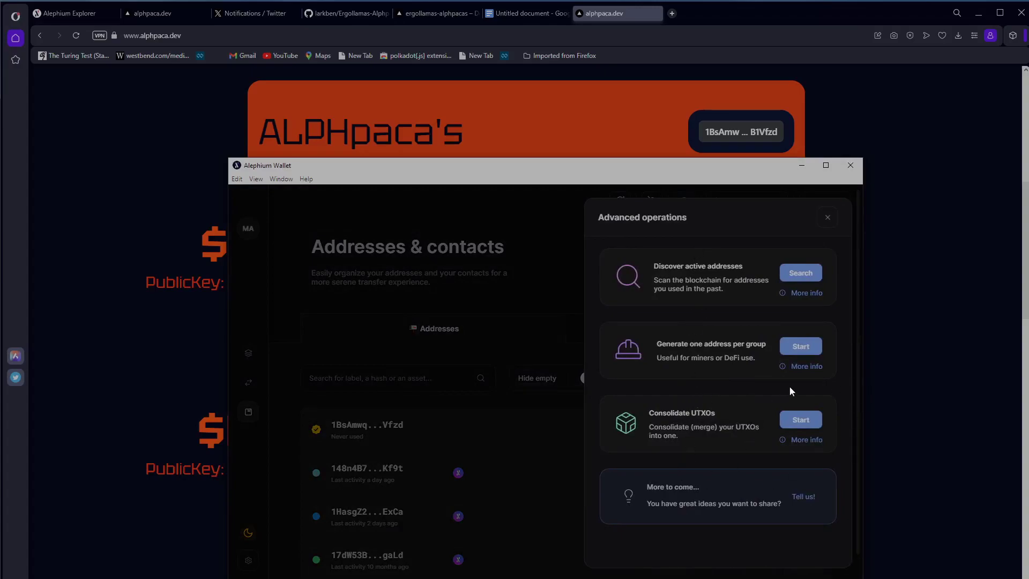
left_click(828, 217)
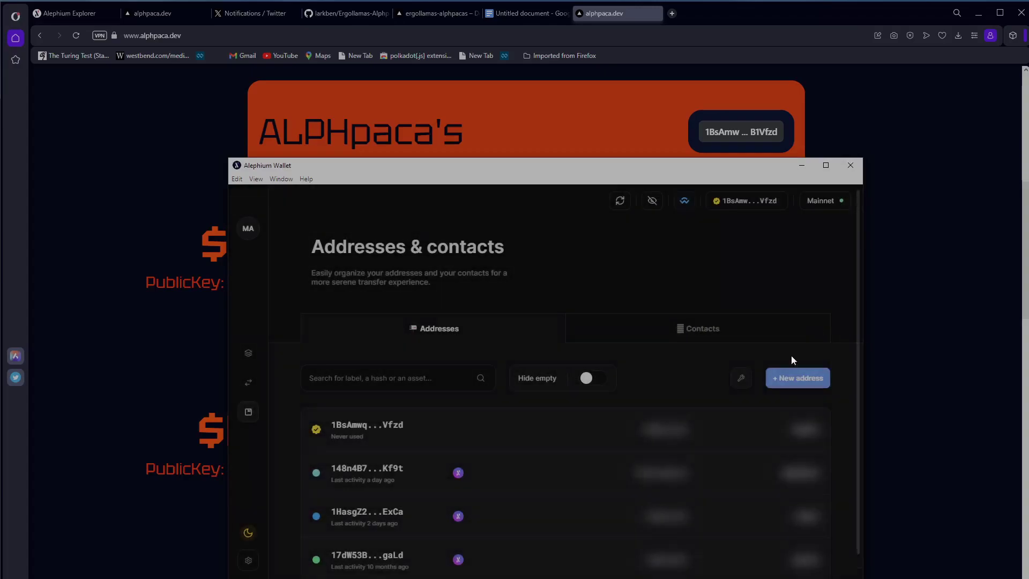
Step: Try setting up a new address with Group 2 selected in the advanced options, and return to the wallet overview
left_click(797, 377)
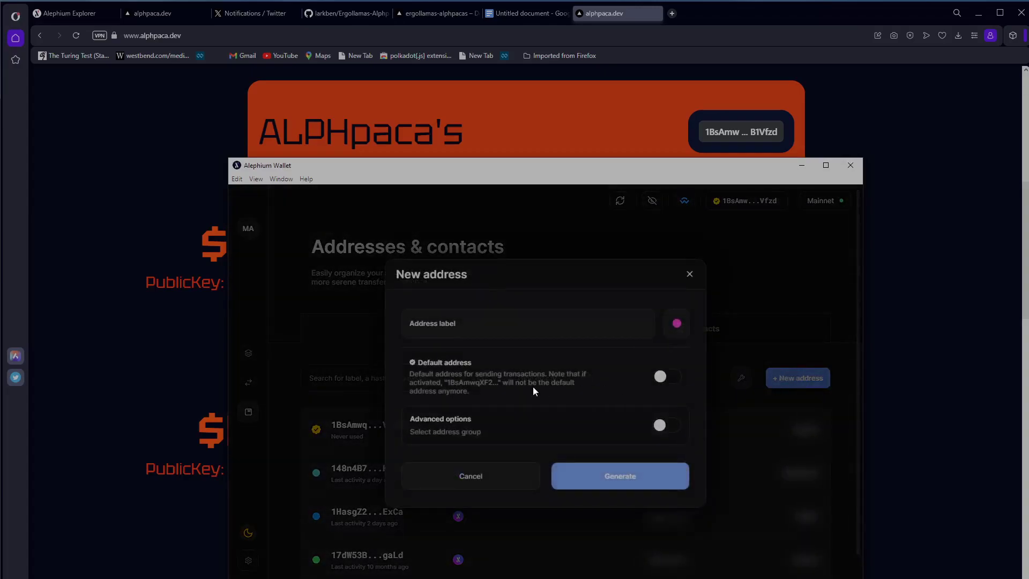
left_click(667, 426)
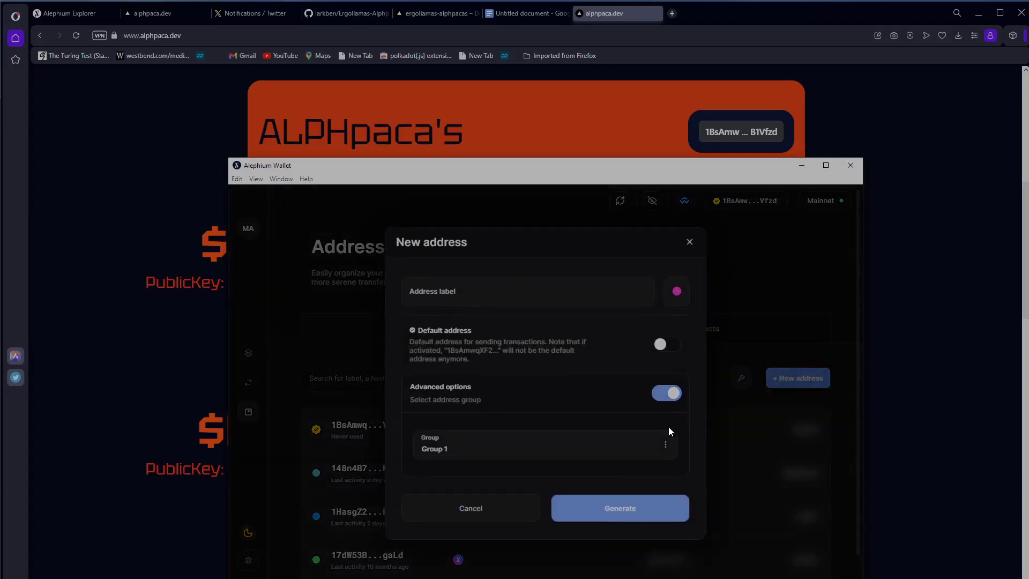
left_click(543, 449)
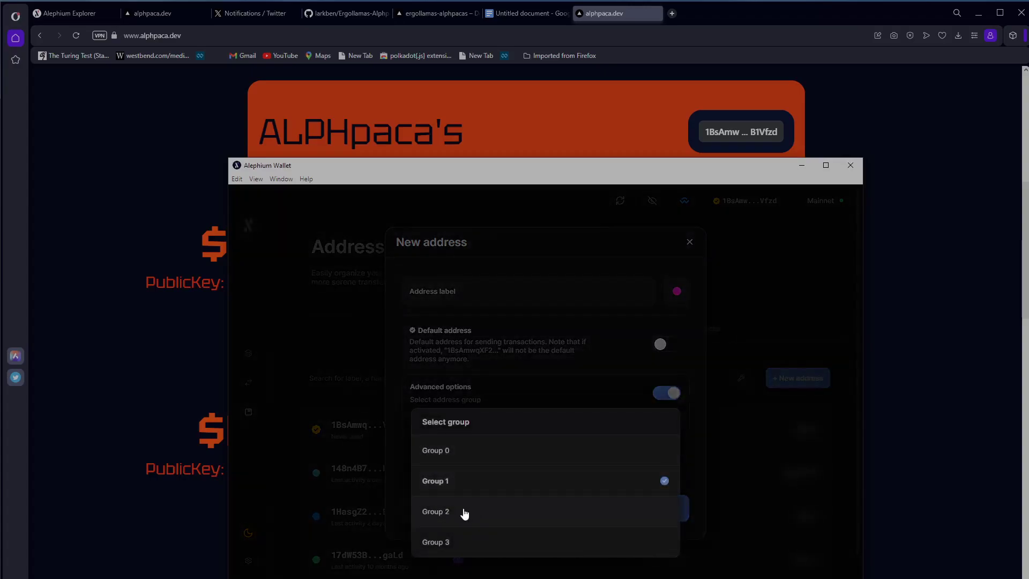
left_click(576, 348)
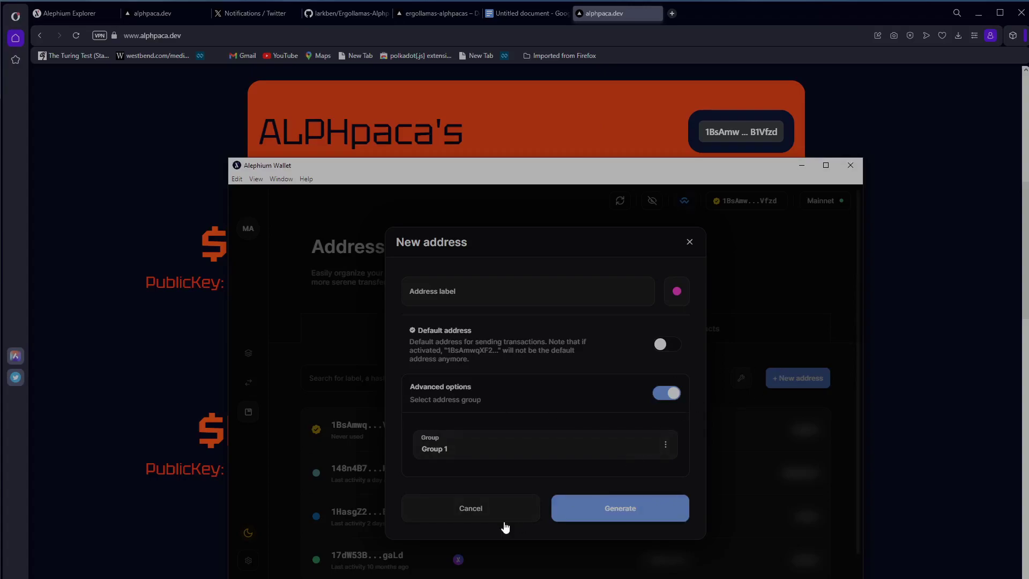
left_click(547, 451)
left_click(467, 512)
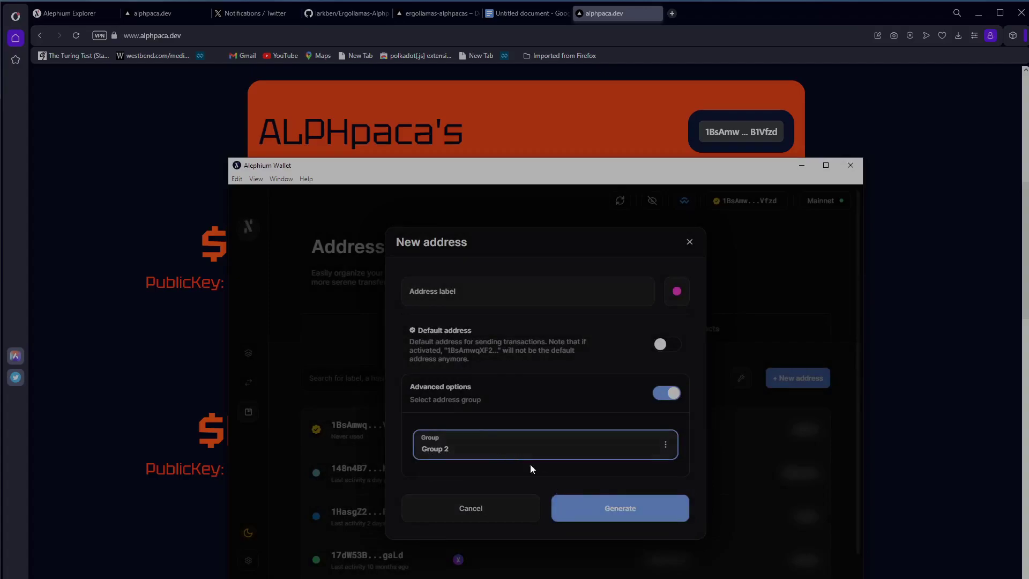
left_click(483, 510)
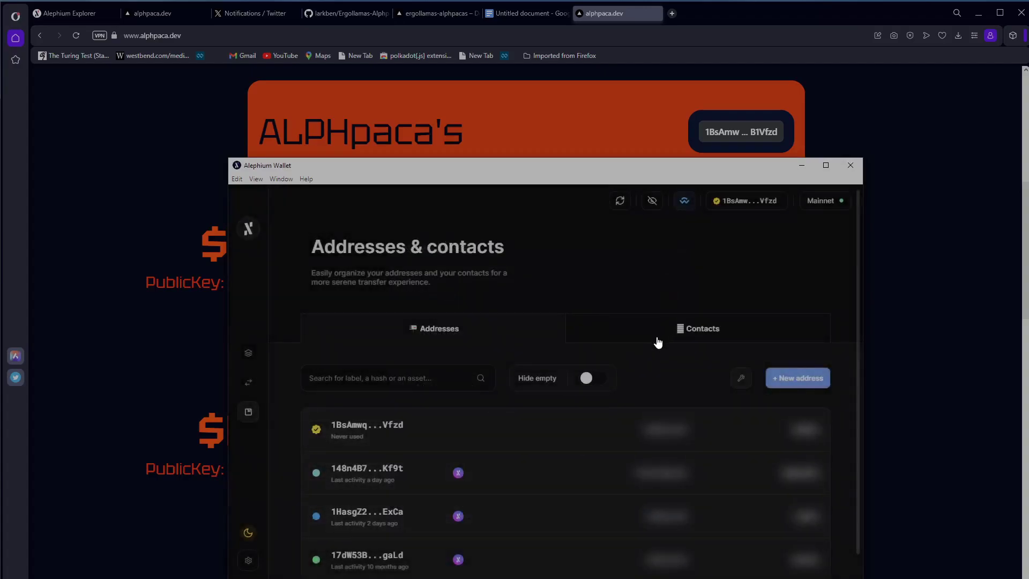
left_click(249, 355)
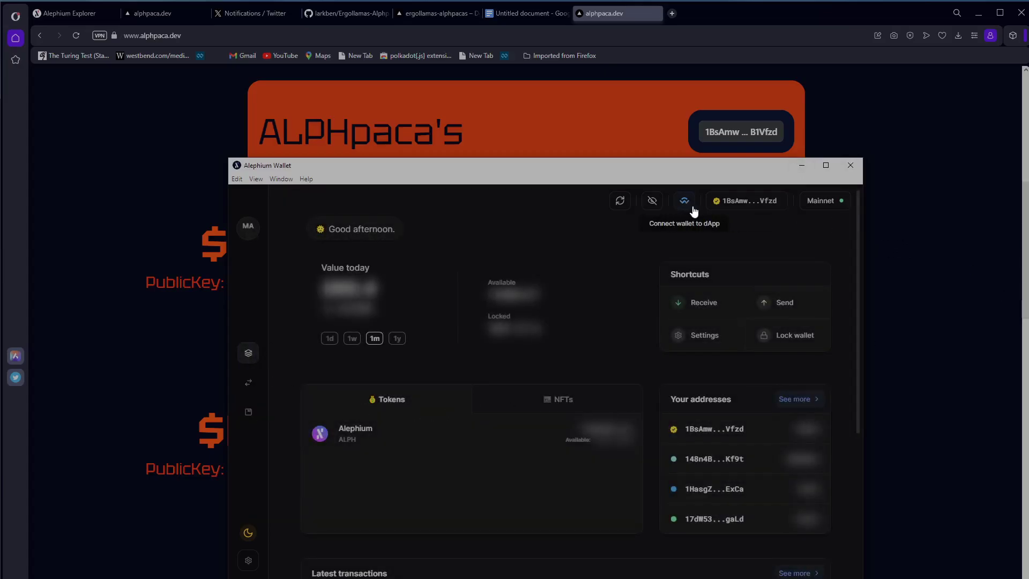
Step: Try to withdraw 250 tokens from the $PACA Token Faucet mainnet section on the site
left_click(937, 227)
left_click(484, 349)
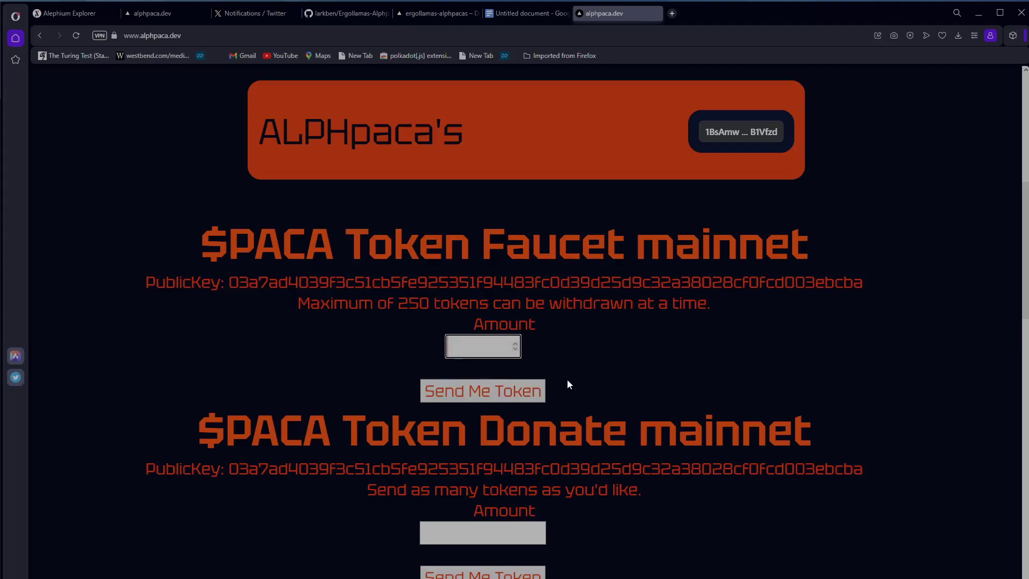
type("250")
left_click(519, 393)
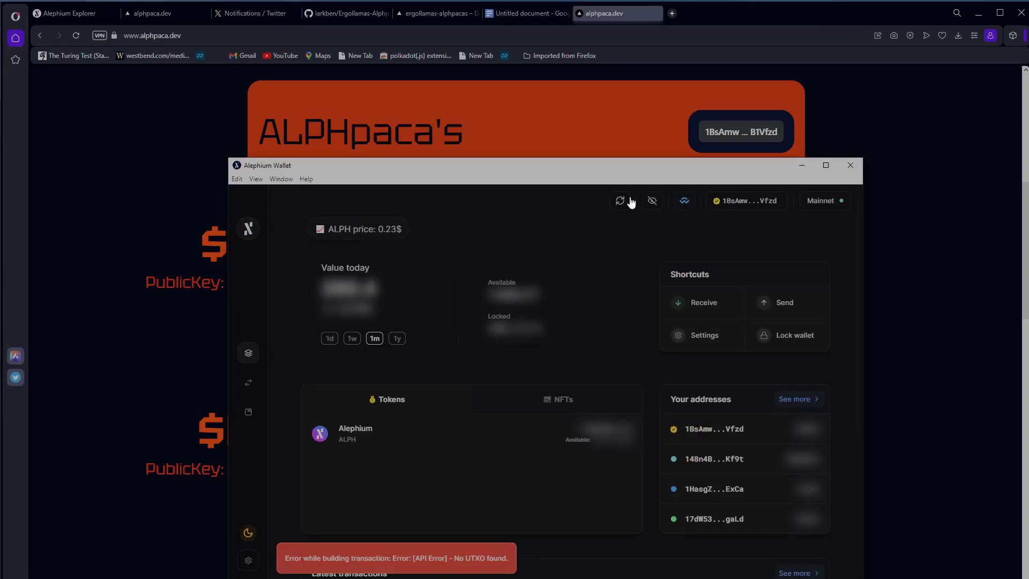
Step: Check the default address's group and balance in its details in the desktop wallet, and hide the amounts with discreet mode
mouse_move(740, 435)
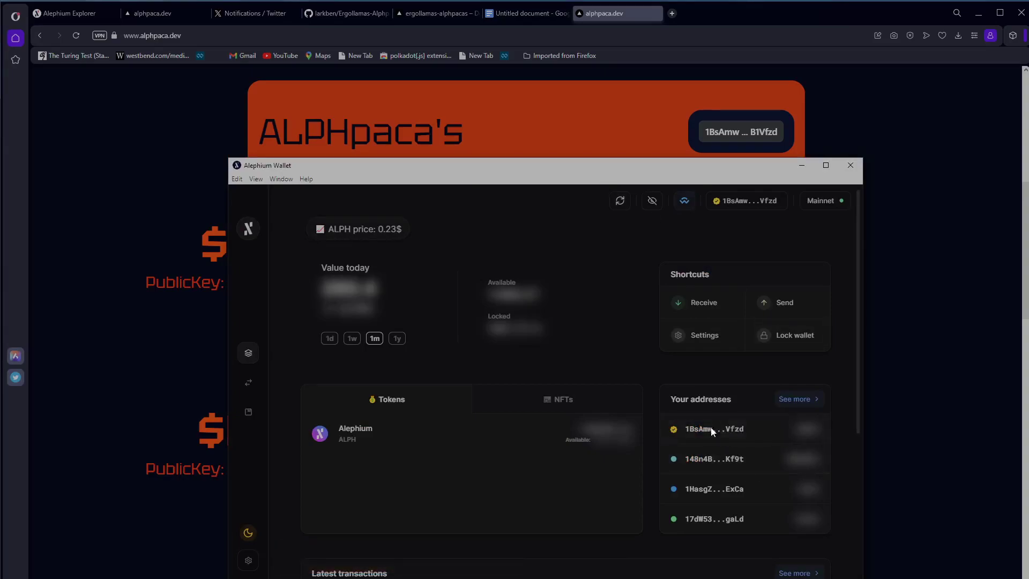
left_click(711, 432)
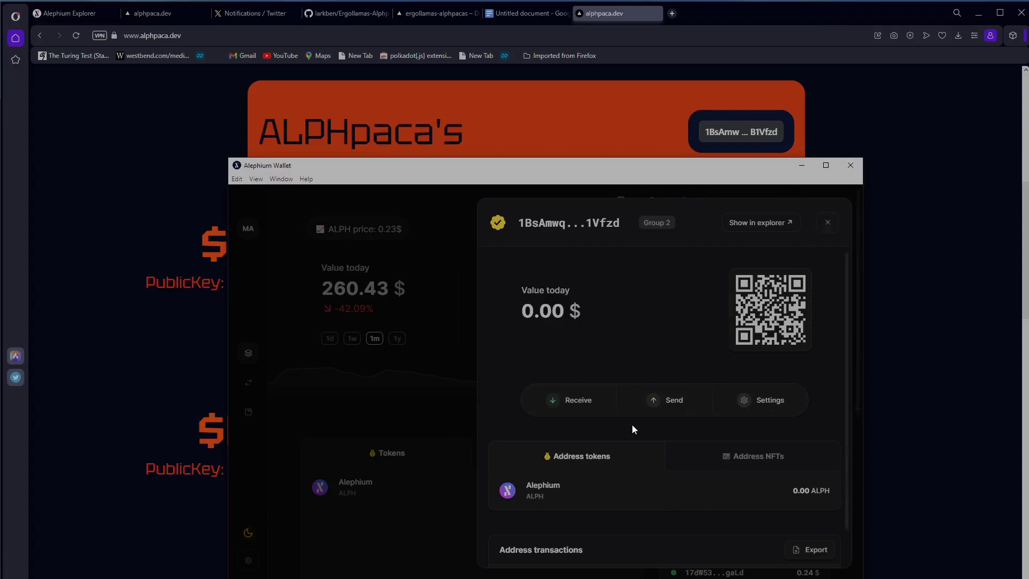
left_click(828, 224)
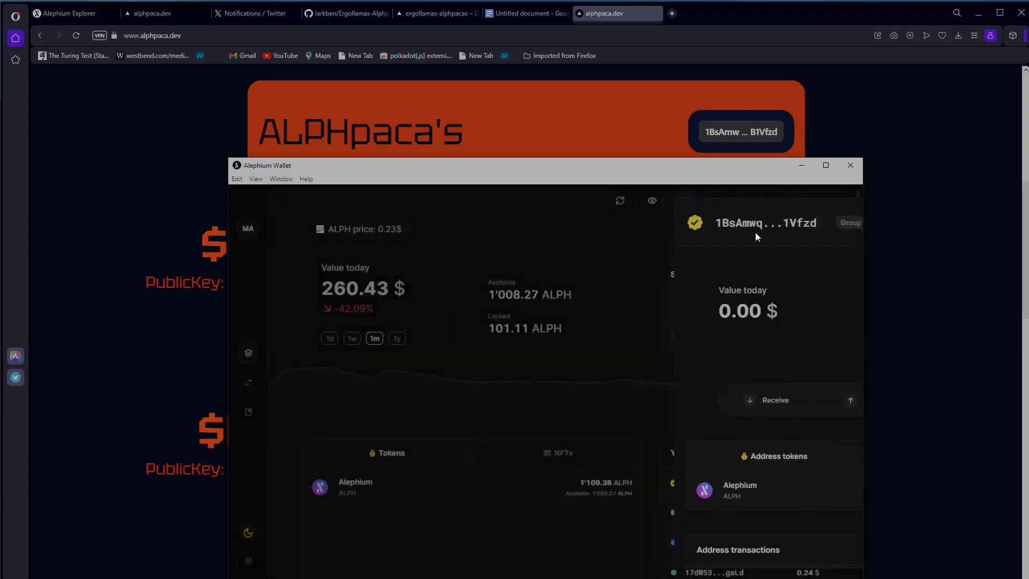
left_click(652, 200)
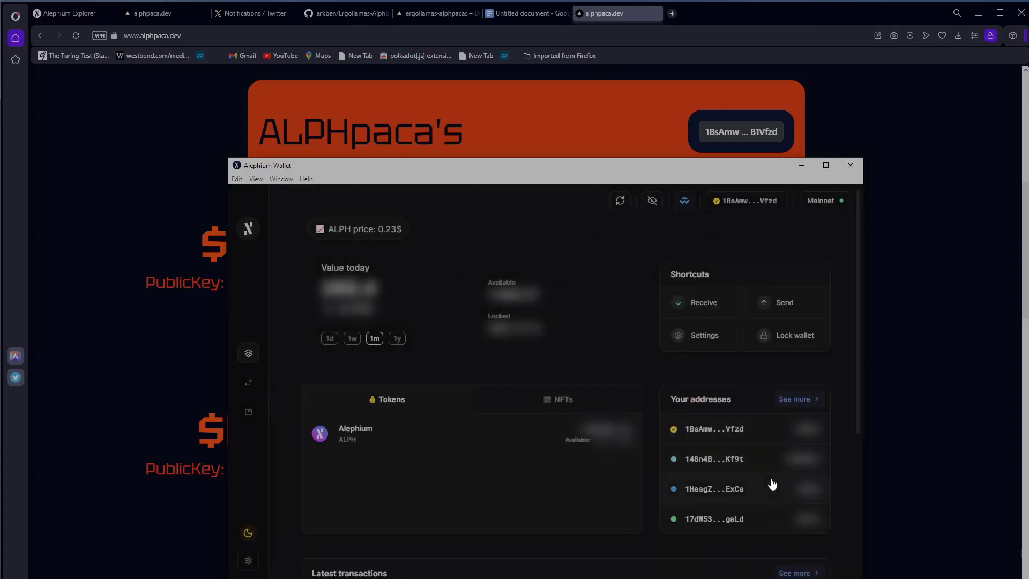
Step: Make the address listed below the current default the wallet's default address, and disconnect the wallet from the site
left_click(740, 199)
left_click(735, 282)
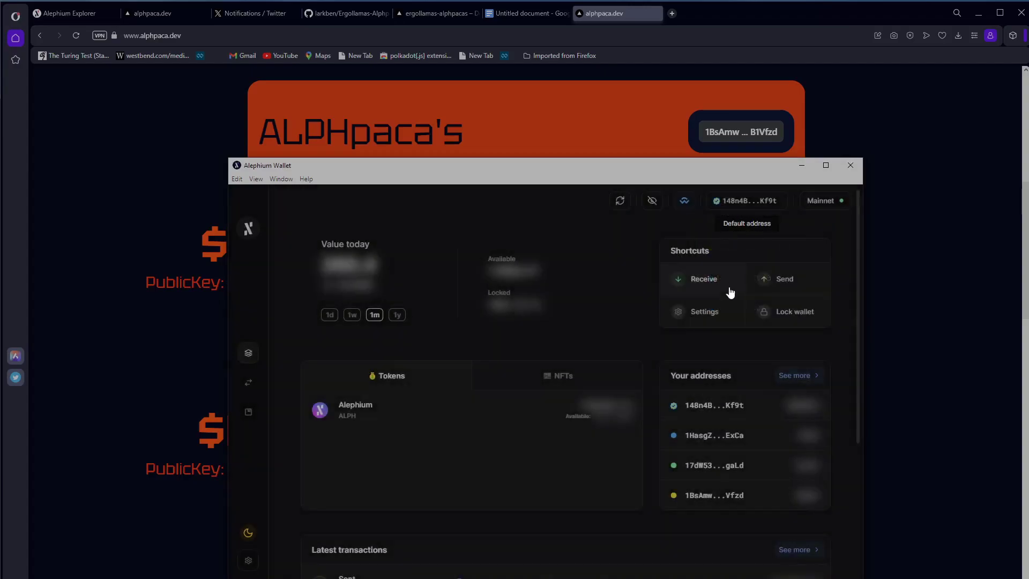
left_click(755, 133)
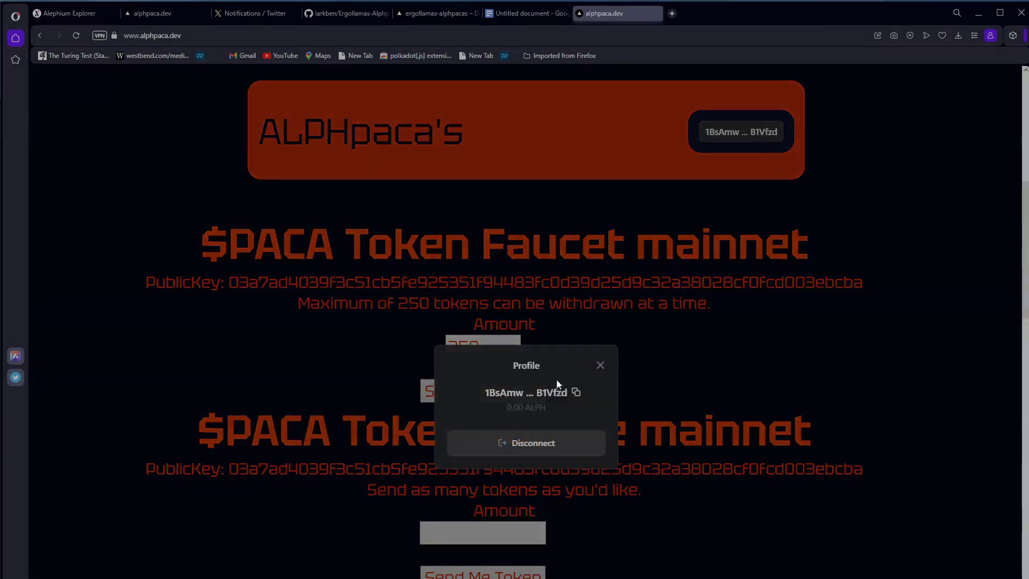
left_click(531, 442)
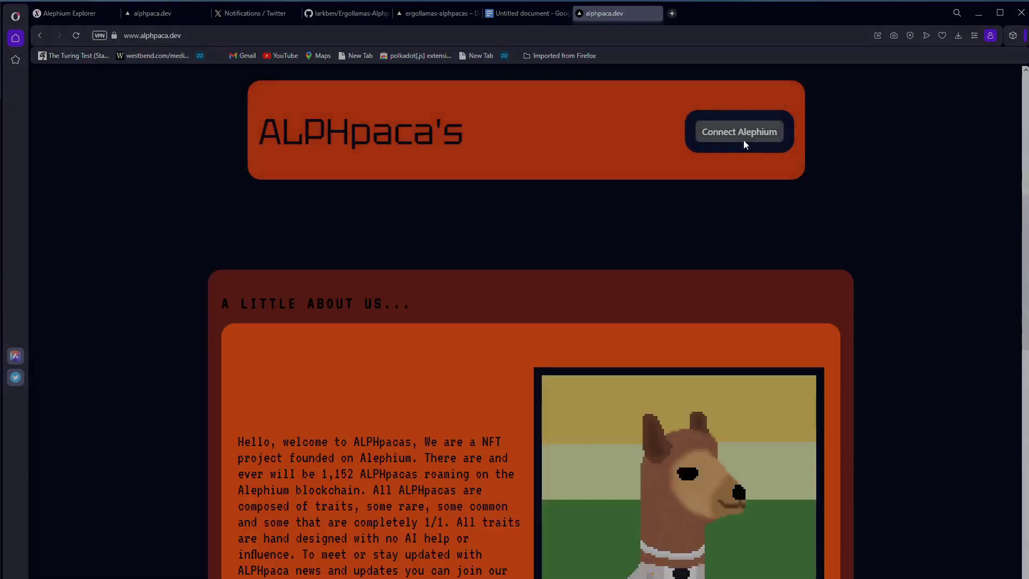
Step: Try to reconnect the site through WalletConnect, opening the desktop wallet's dApp connection dialog
left_click(744, 141)
left_click(504, 468)
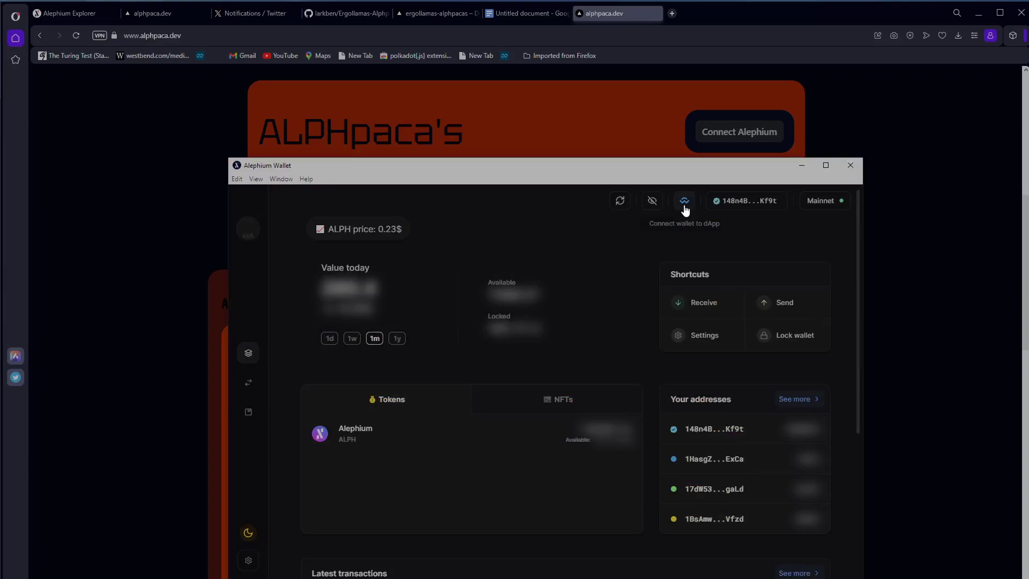
left_click(685, 202)
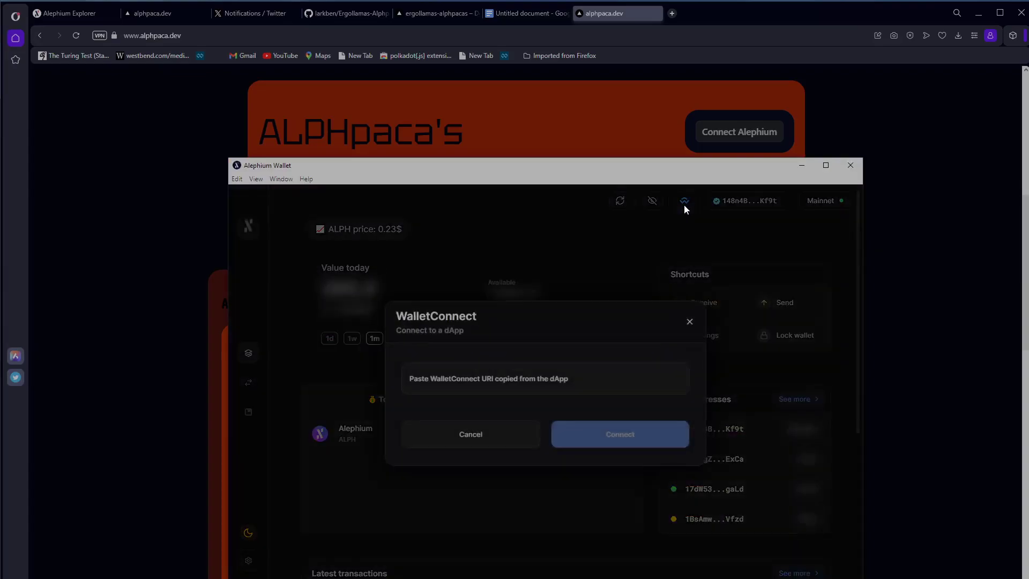
left_click(921, 167)
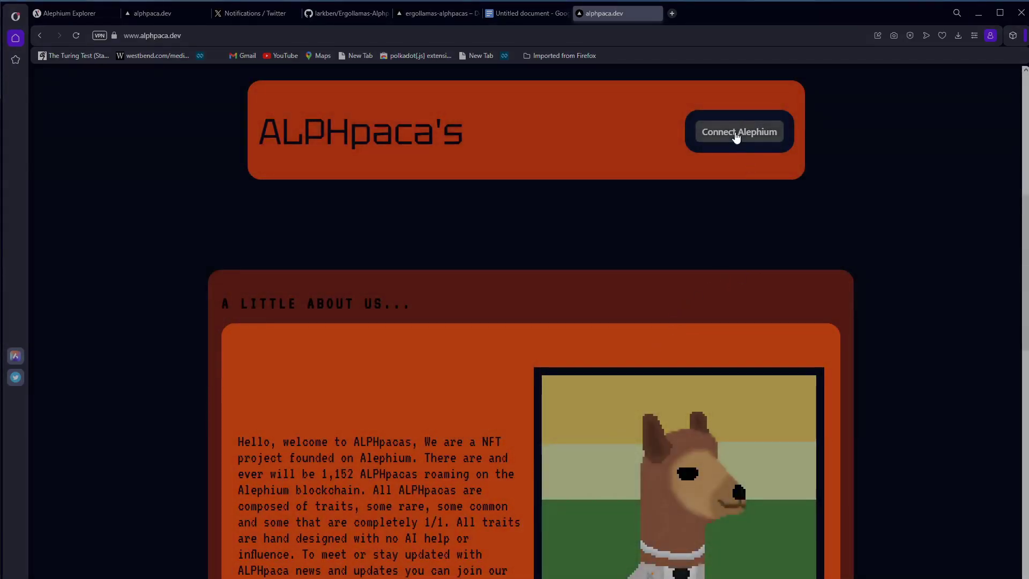
left_click(737, 134)
left_click(556, 453)
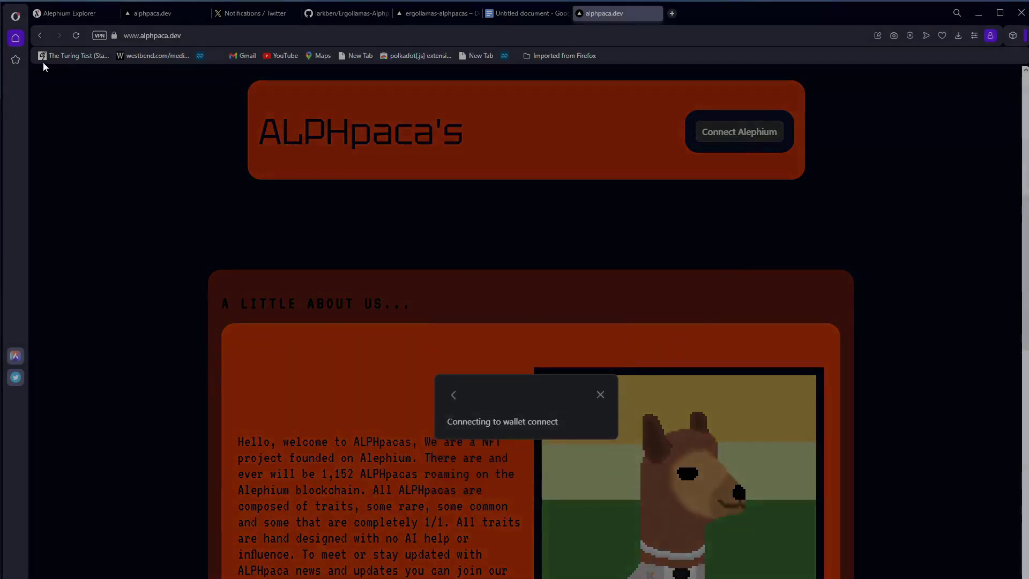
Step: Reload the site and start a fresh WalletConnect connection to get its connection URI
left_click(76, 35)
left_click(748, 146)
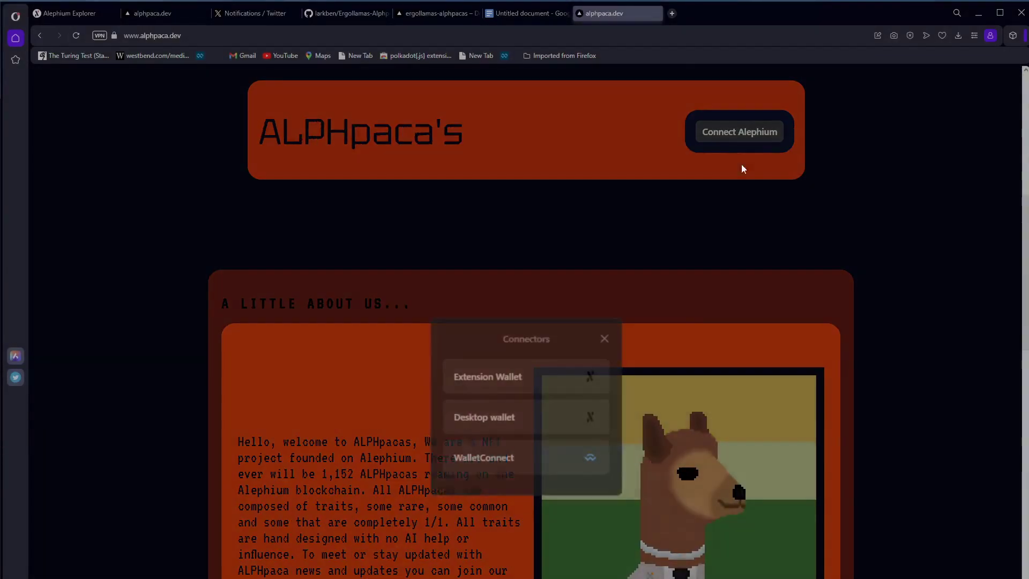
left_click(553, 464)
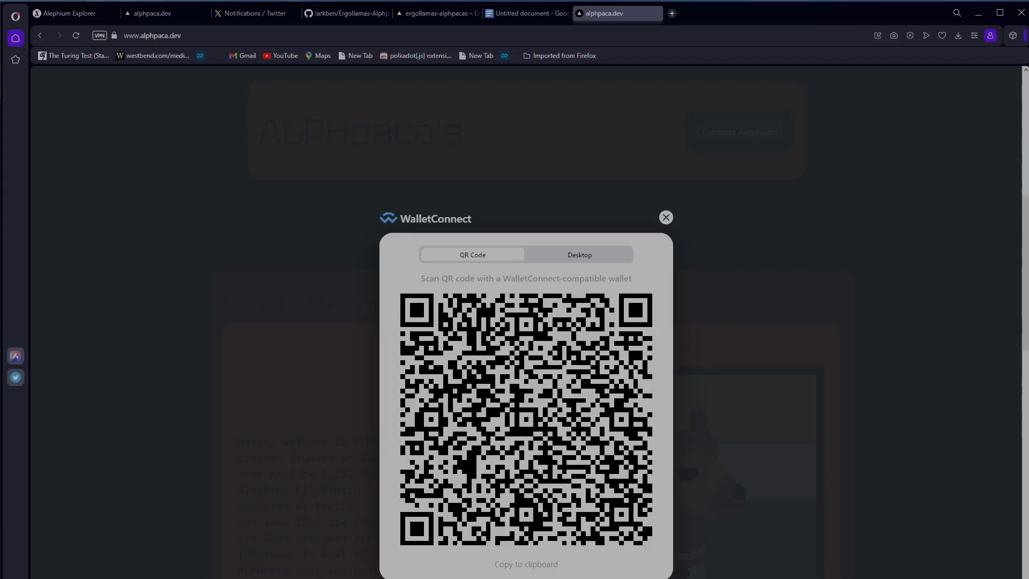
Step: Paste the copied WalletConnect URI into the desktop wallet and approve the alphpaca.dev mainnet proposal for address group 2
key("alt+Tab")
right_click(518, 381)
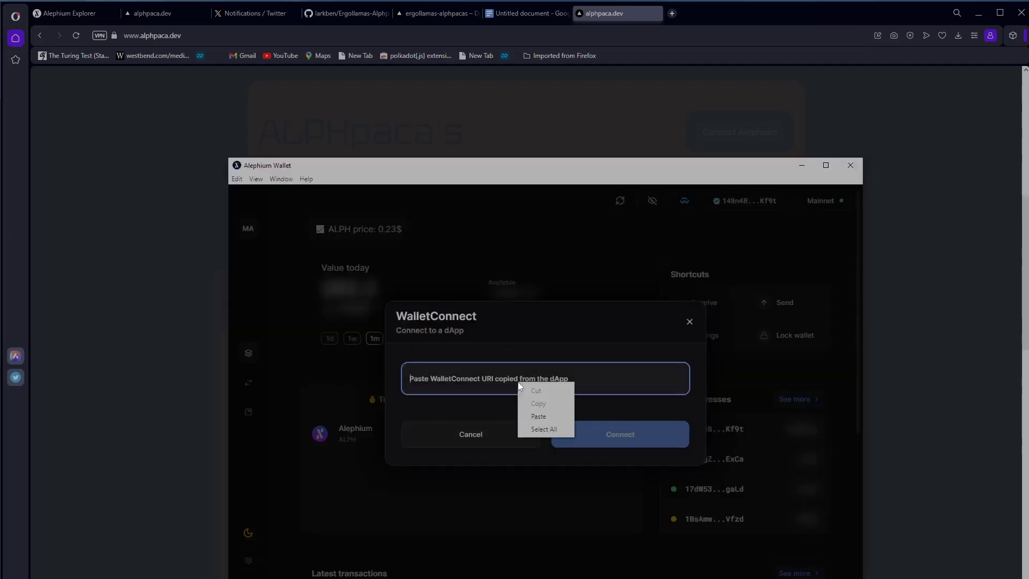
left_click(539, 427)
left_click(605, 447)
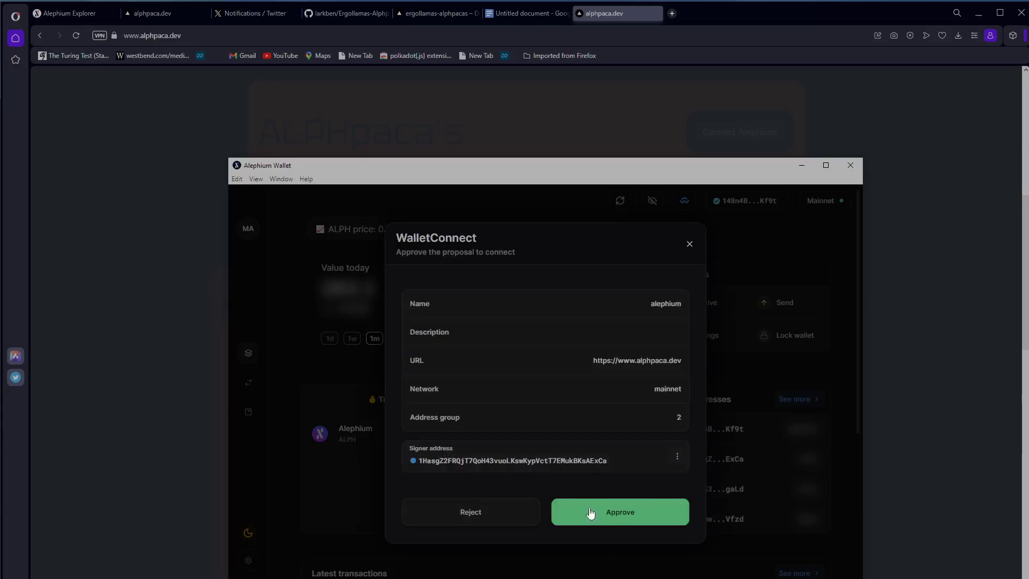
left_click(612, 514)
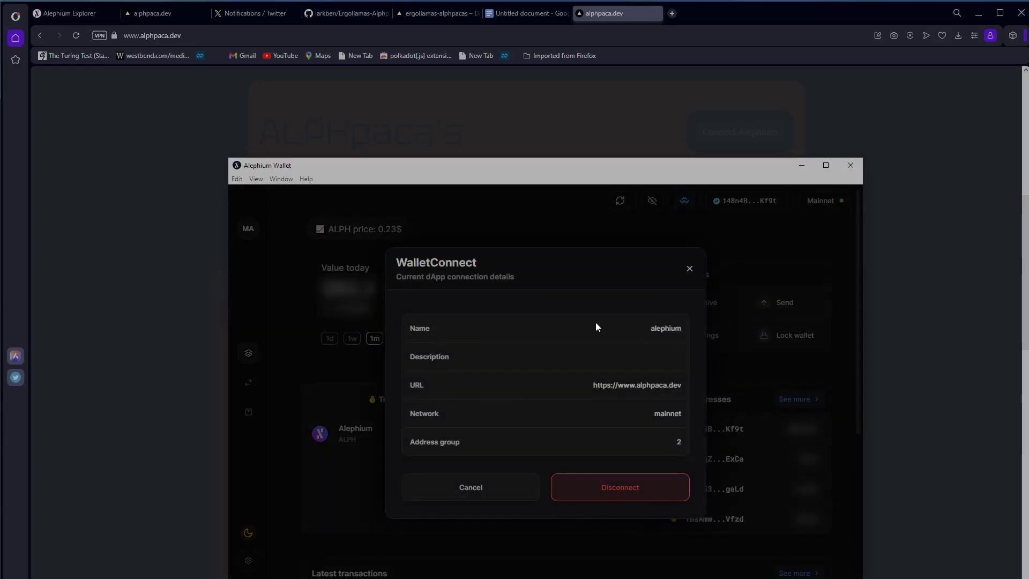
left_click(963, 285)
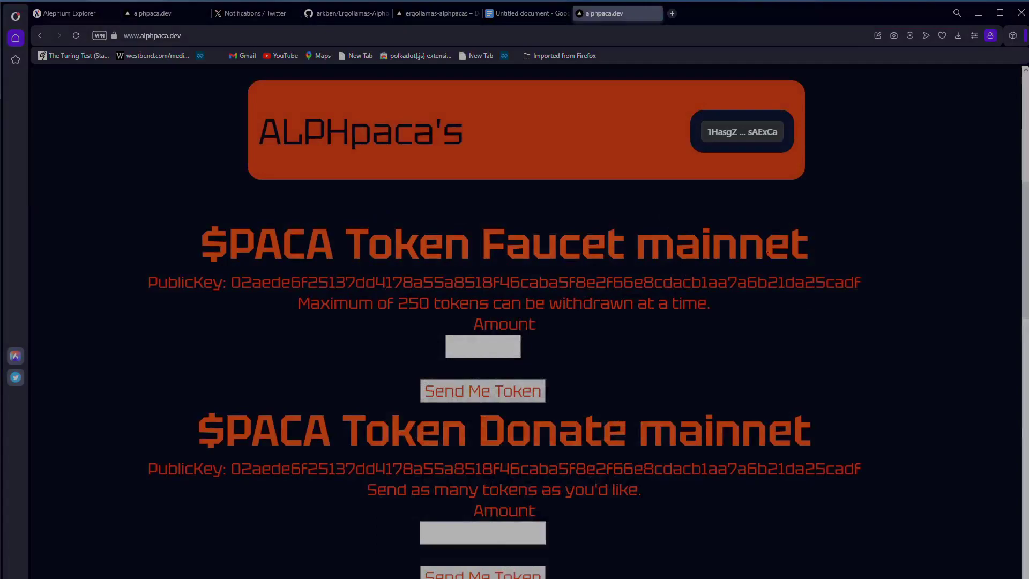
Step: Request 250 tokens from the $PACA Token Faucet mainnet section, send the contract call in the desktop wallet, and check its latest transactions
left_click(516, 346)
type("250")
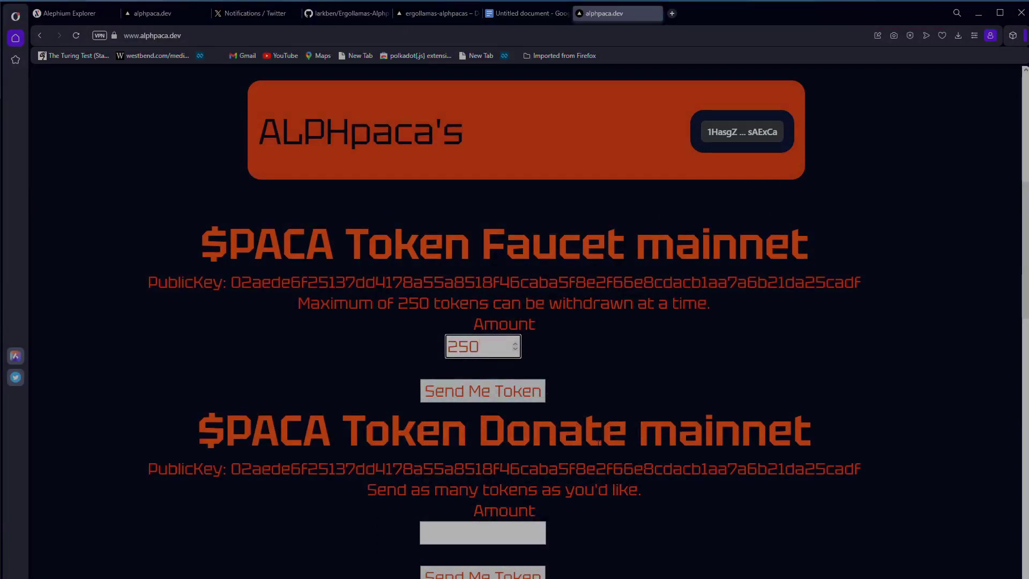
left_click(487, 391)
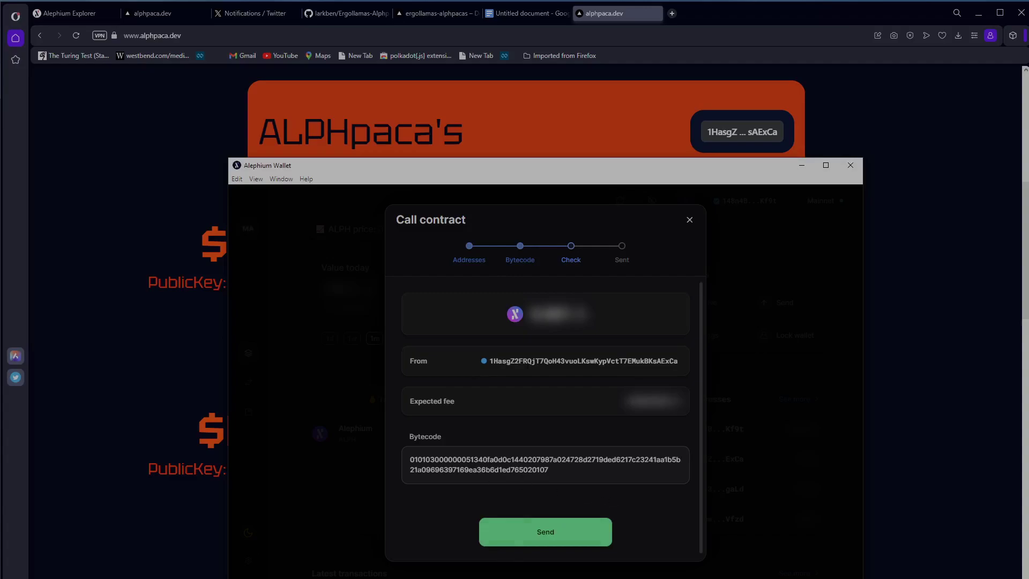
left_click(562, 533)
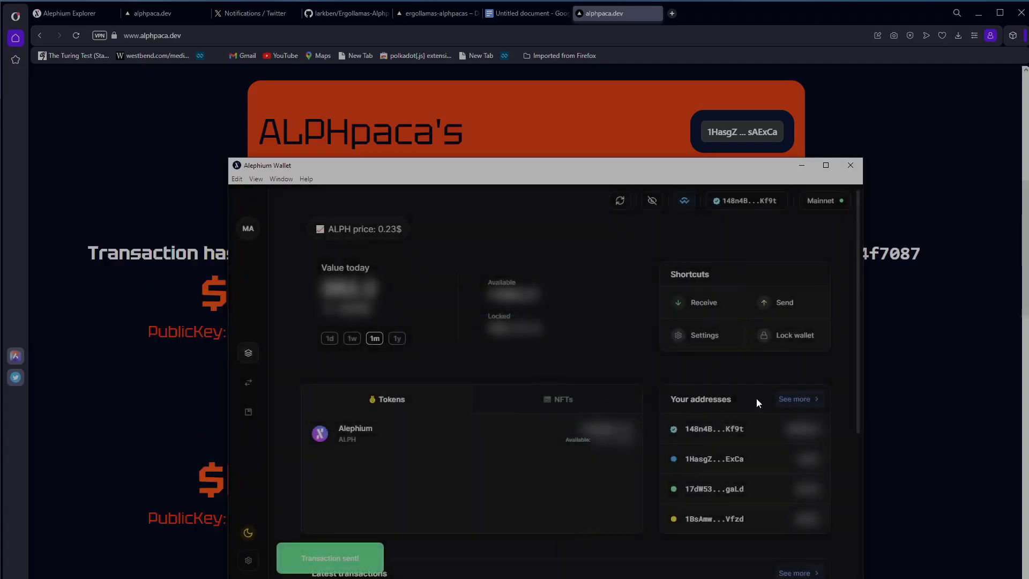
scroll(757, 398, "down", 4)
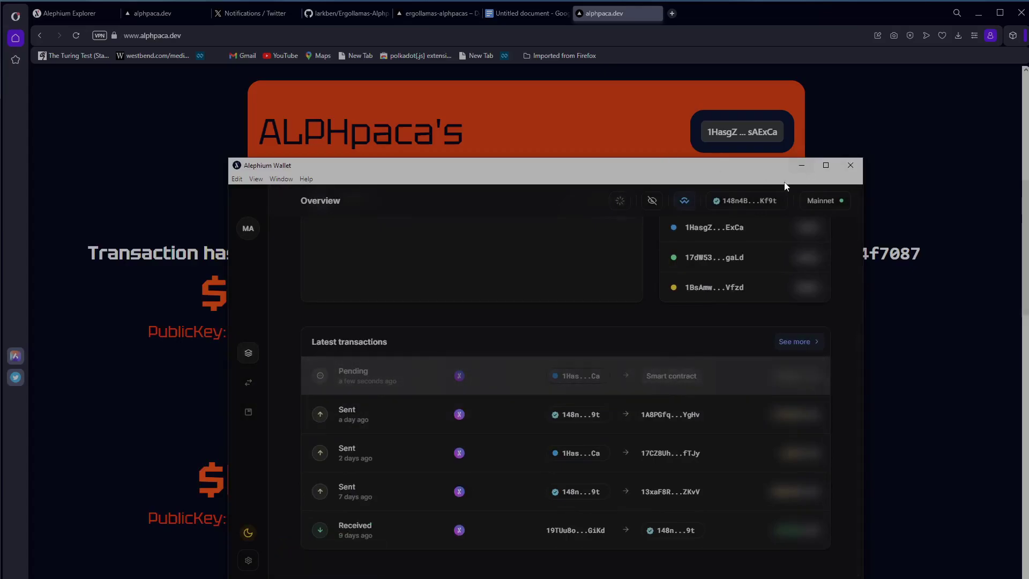
left_click(801, 166)
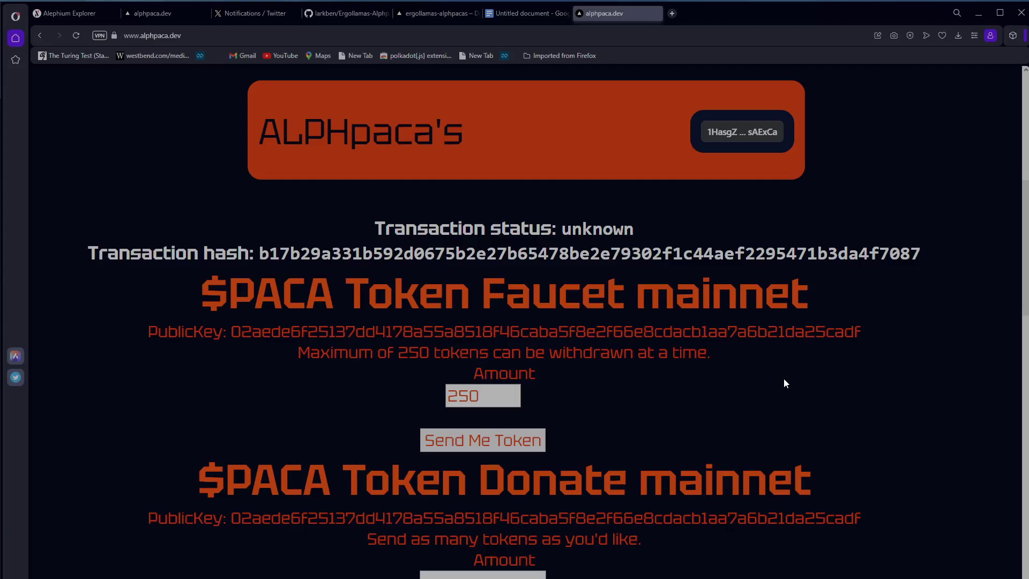